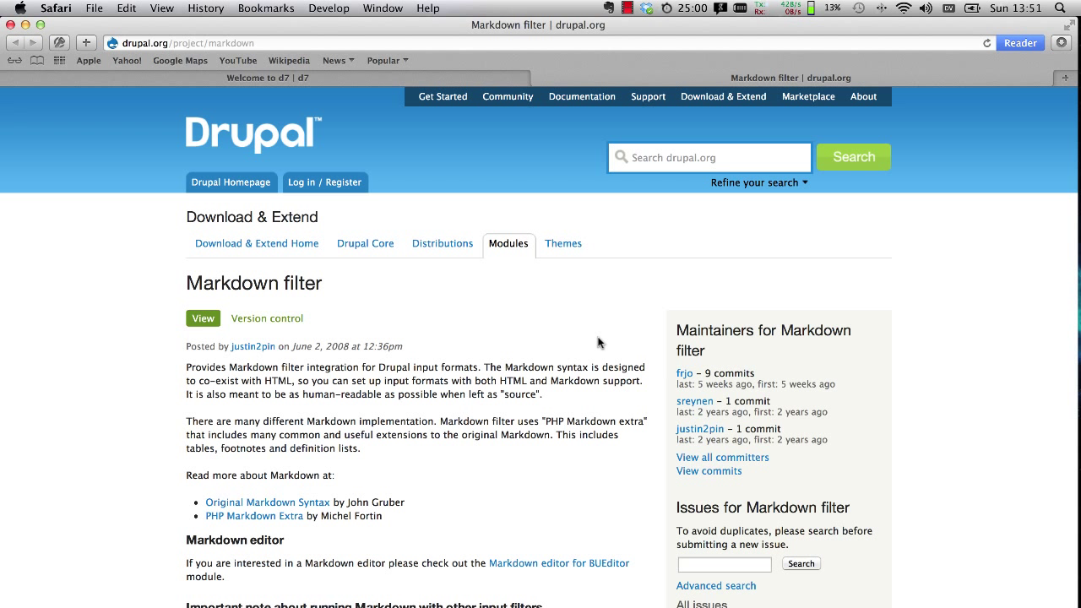
- On the d7 site, filter modules by 'mark', enable Markdown filter and save
click(318, 78)
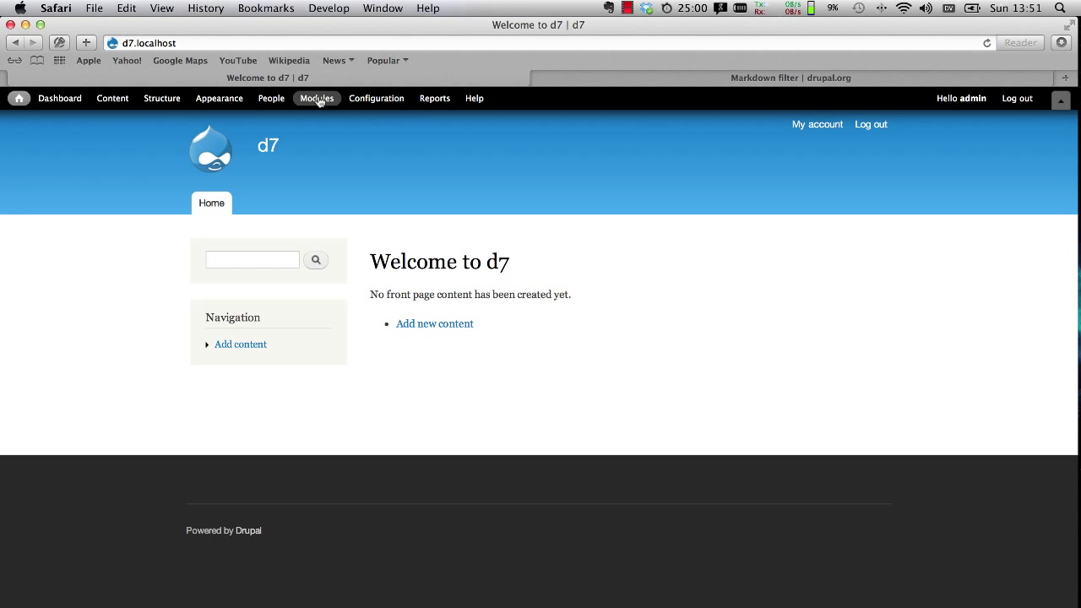
click(318, 99)
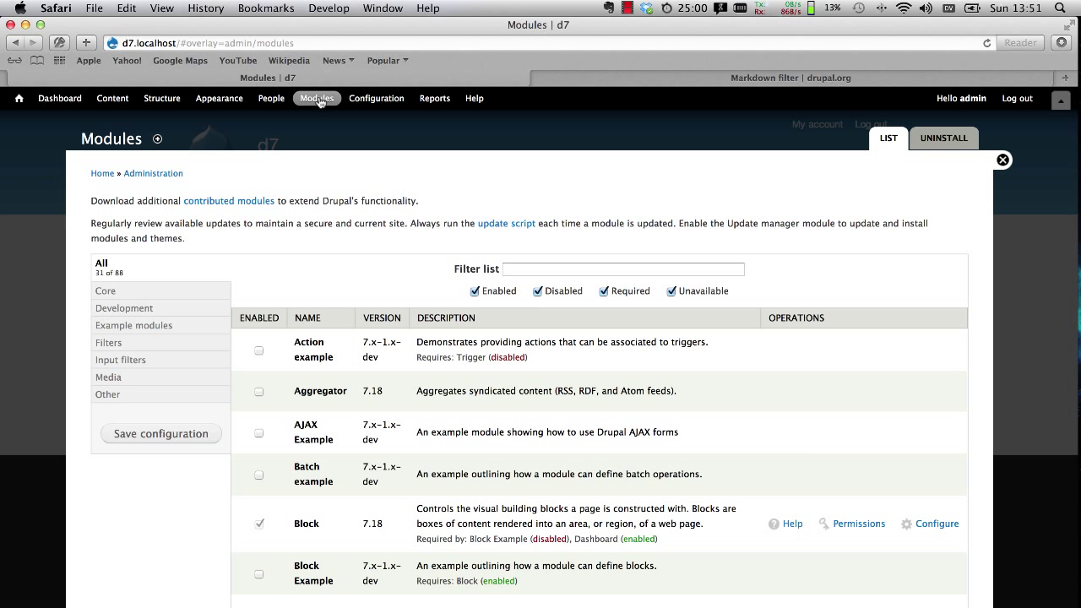
click(523, 269)
text(mar)
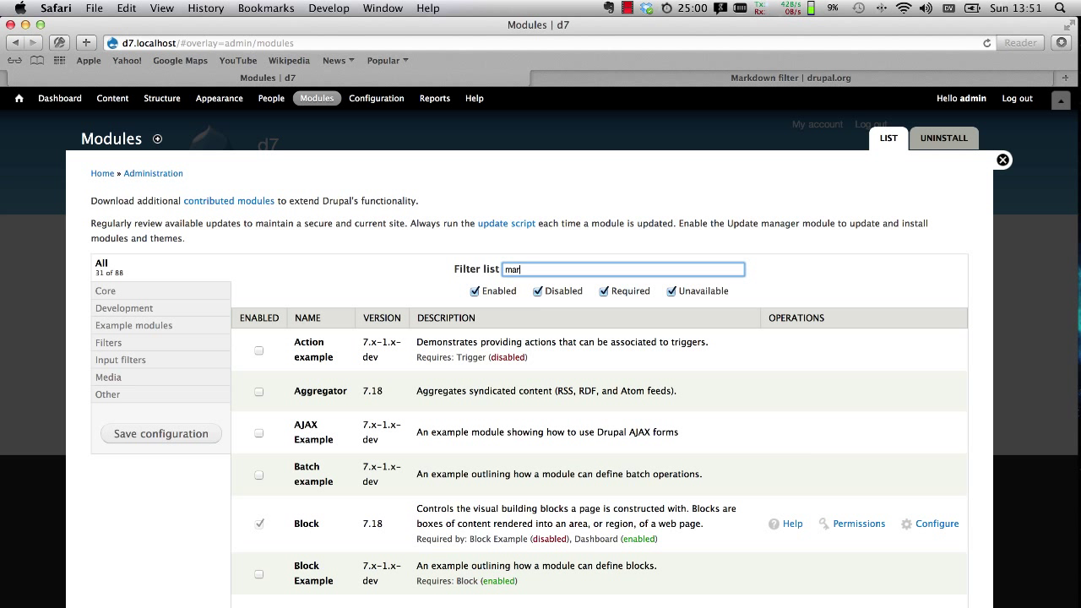
text(k)
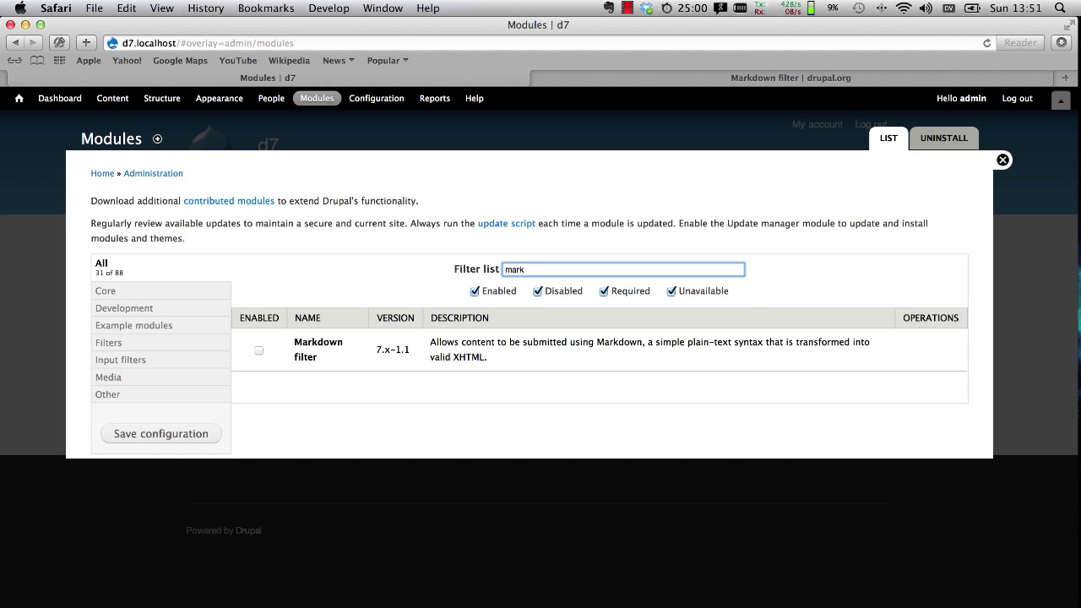
click(259, 352)
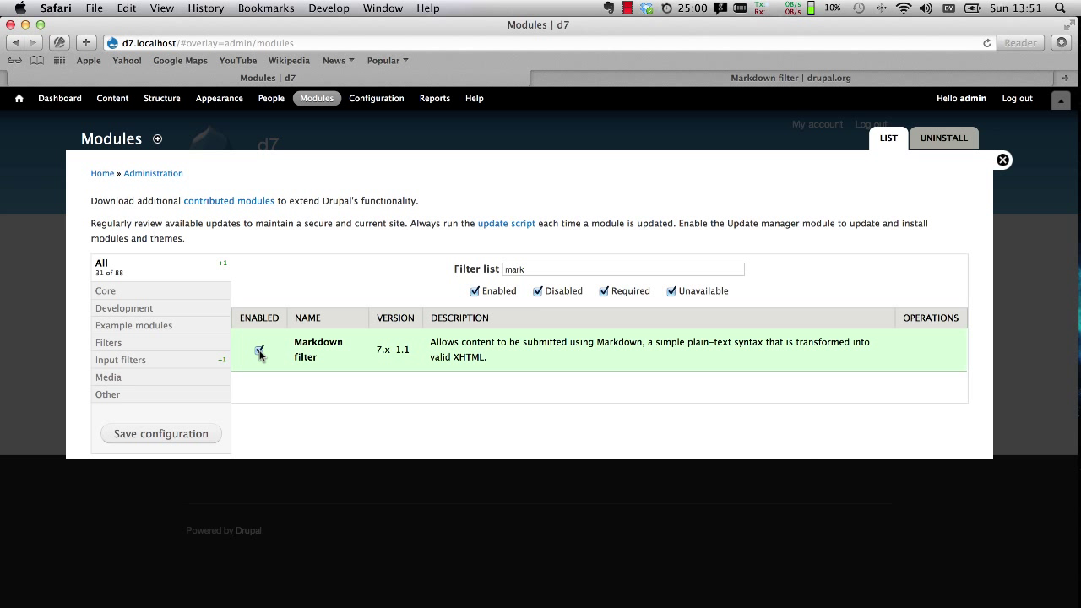
click(192, 435)
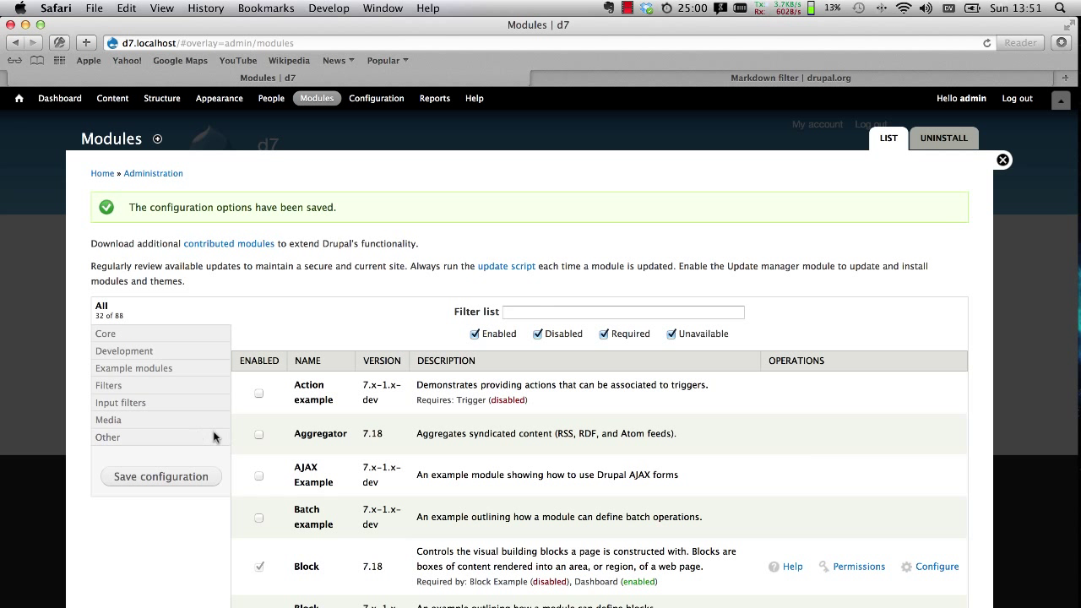
- Create a text format named 'markdown' with the Markdown filter enabled and save it
click(372, 99)
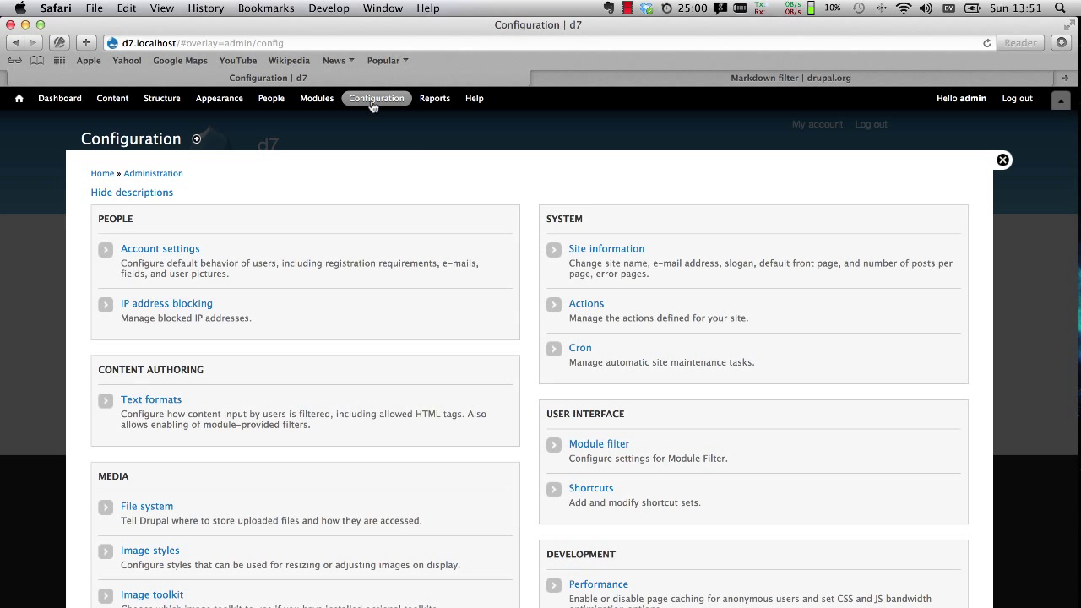
click(172, 403)
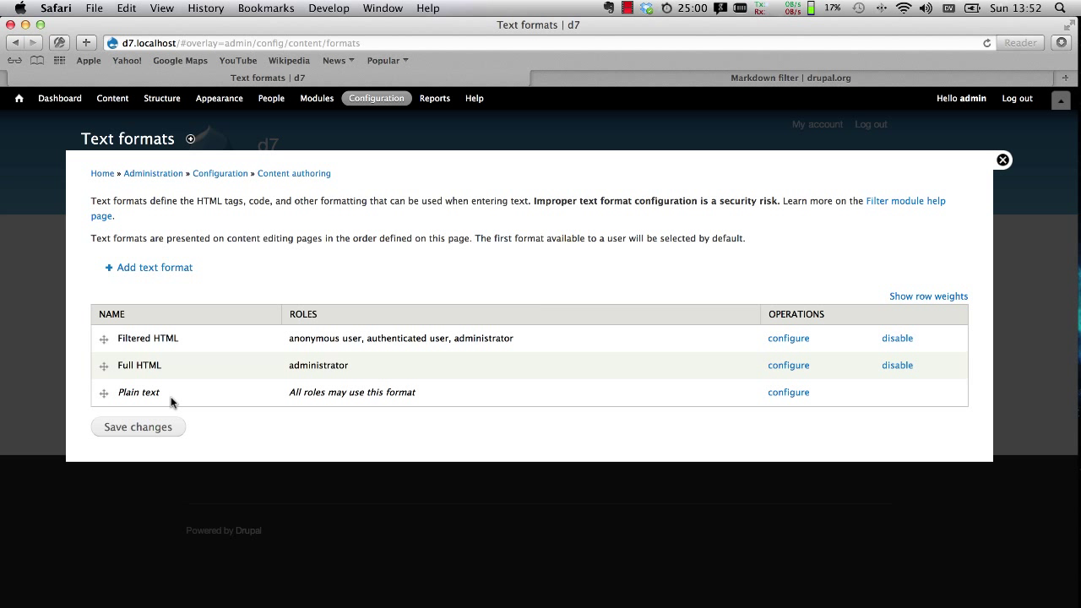
click(170, 269)
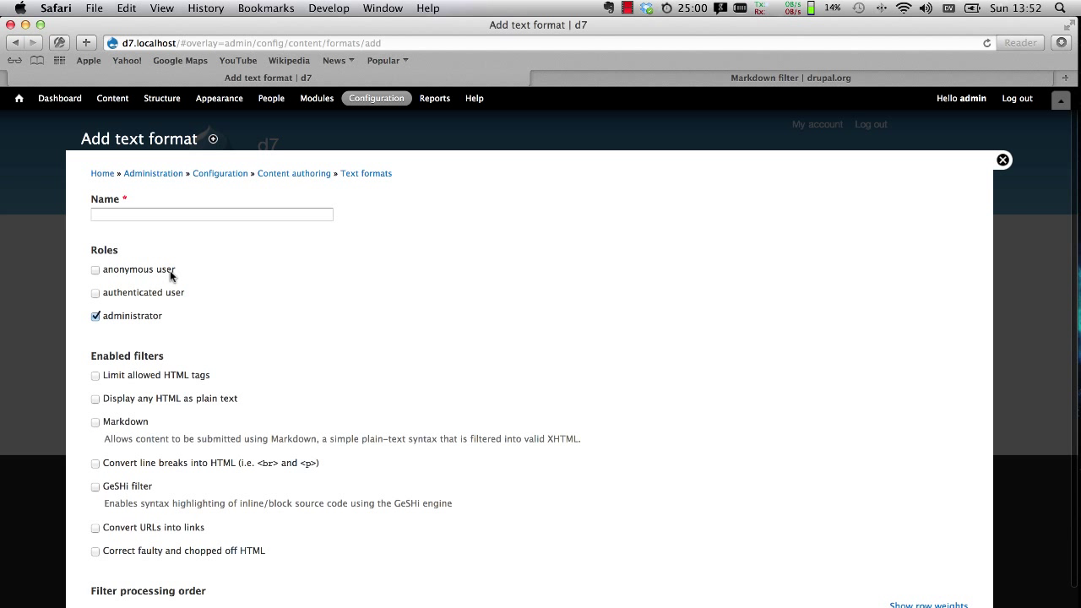
click(201, 214)
text(mar)
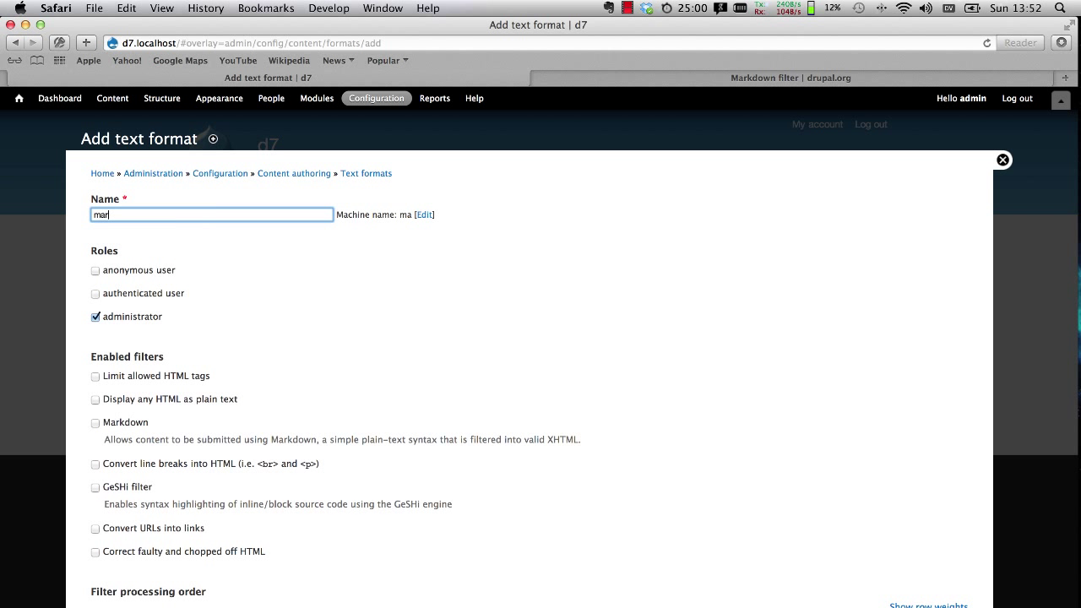
text(kdown)
click(135, 425)
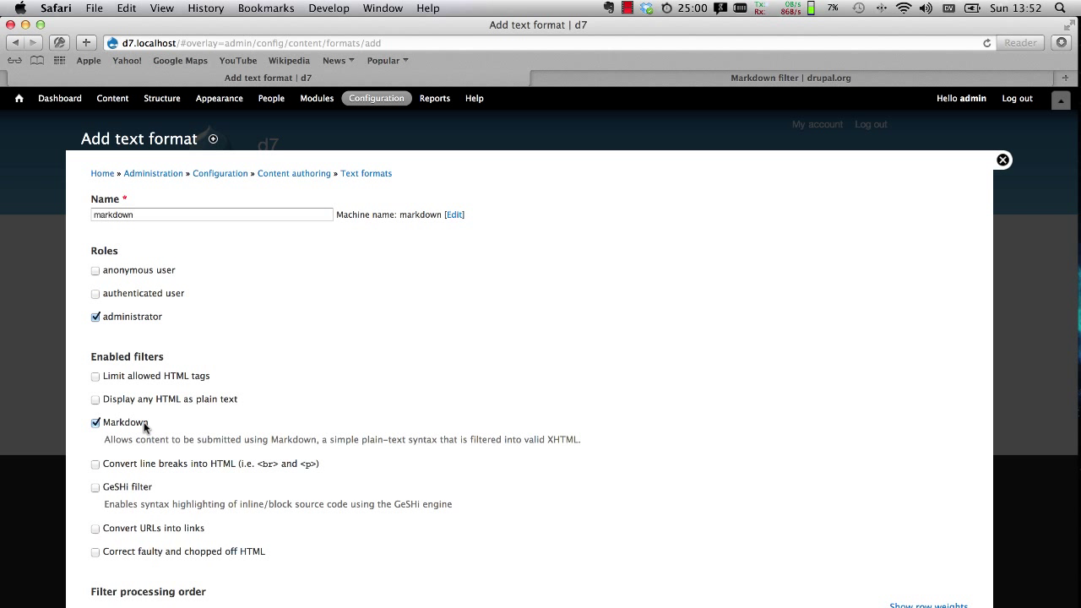
scroll(143, 425, down, 5)
scroll(144, 425, down, 2)
click(151, 604)
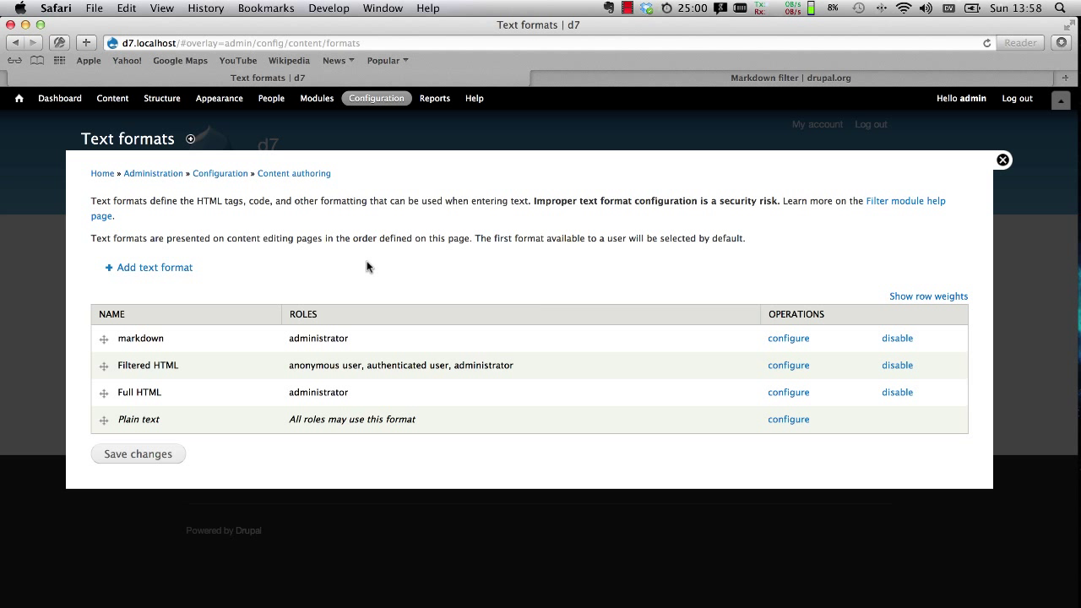
- Start a new Article titled 'Test article'
click(131, 100)
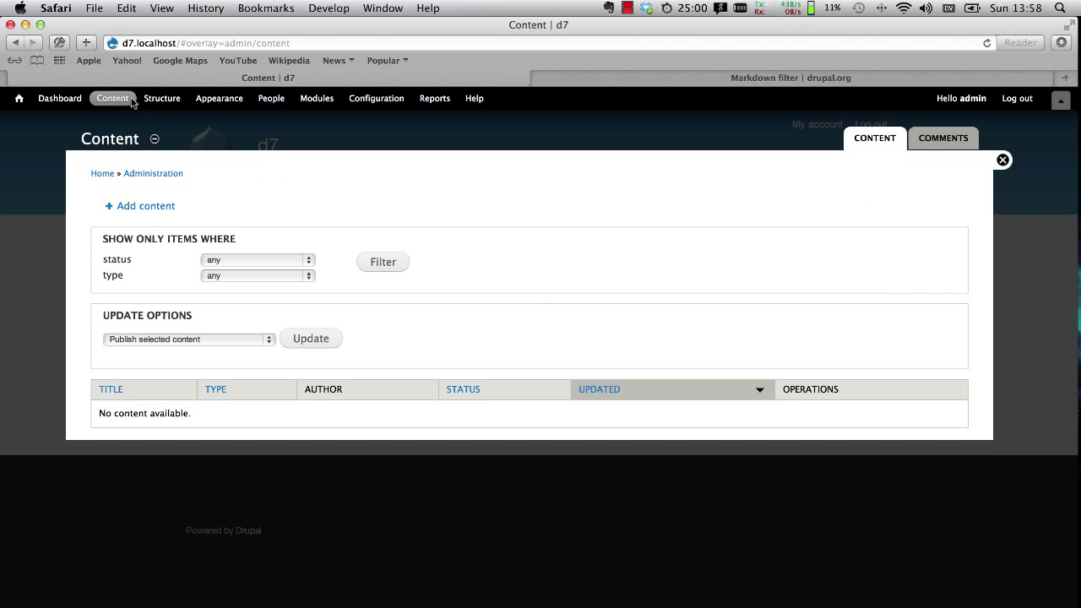
click(129, 207)
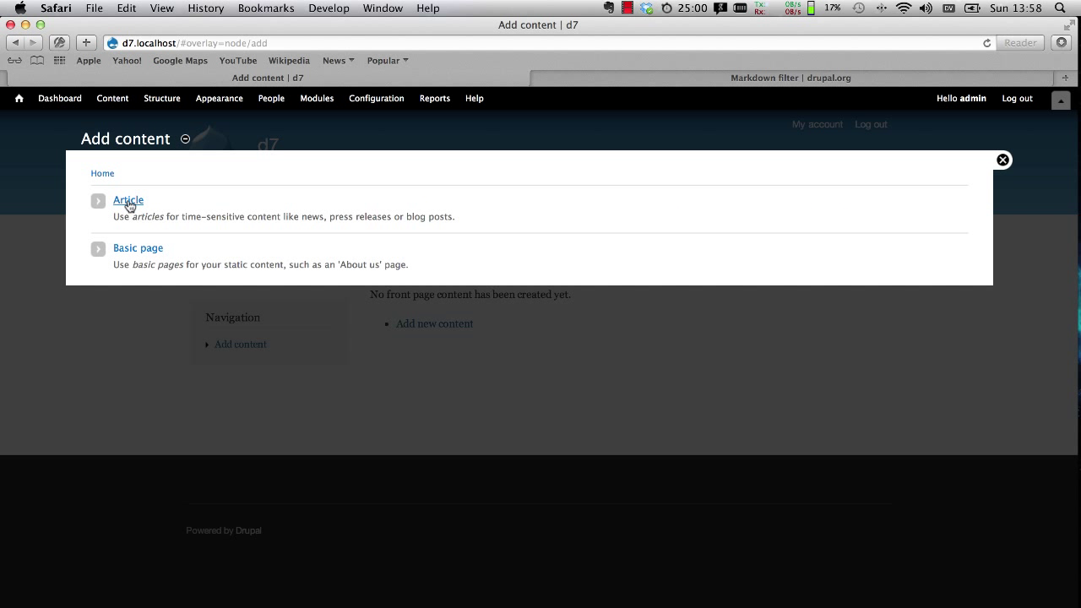
click(128, 203)
click(147, 216)
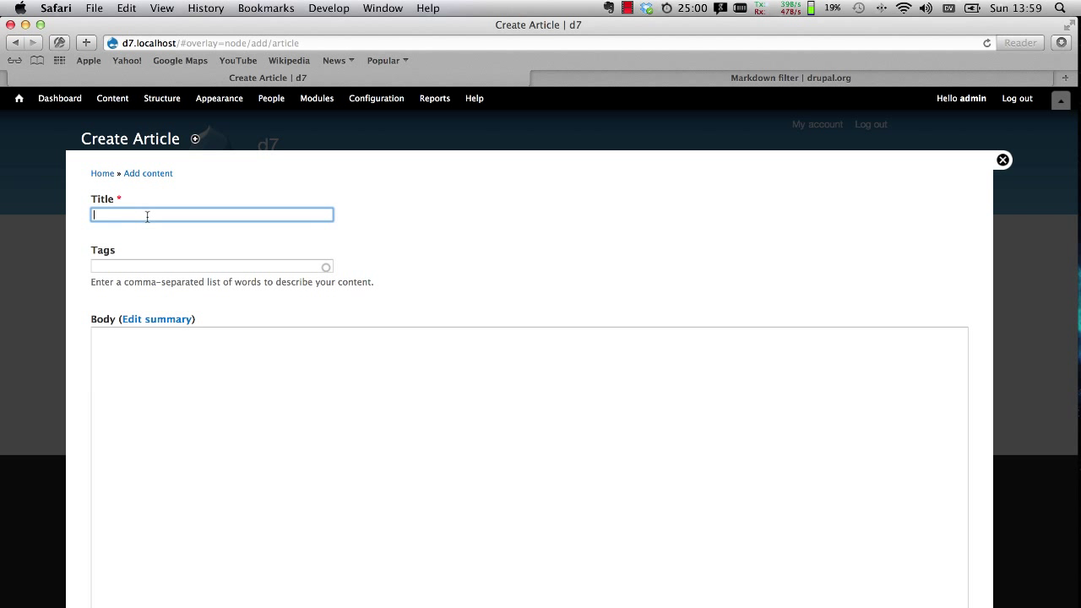
text(Test article)
- Paste the Markdown body text into the article and save it
key(Tab)
key(Tab)
text(# How To Use Drupal  [Instrument](http://drupal.org) cultivated alteration any favourable expression law far nor. Both new like tore but year. An from mean on with when sing pain. Oh to as principles devonshire companions unsatiable an delightful. The ourselves suffering the sincerity. Inhabit her manners adapted age certain. Debating offended at branched striking be subjects.  |ID|Name| |--|----| |01|Car| |02|Boat| |03|Ship| |04|plane|  ## Drupal API  However venture pursuit he am mr cordial. Forming musical am hearing studied be luckily. Ourselves for determine attending how led gentleman sincerity. Valley afford uneasy joy she thrown though bed set. In me forming general prudent on country carried. Behaved an or suppose justice. Seemed whence how son rather easily and change missed. Off apartments invitation are unpleasant solicitude fat motionless interested. Hardly suffer wisdom wishes valley as an. As friendship advantages resolution it alteration stimulated he or increasing.)
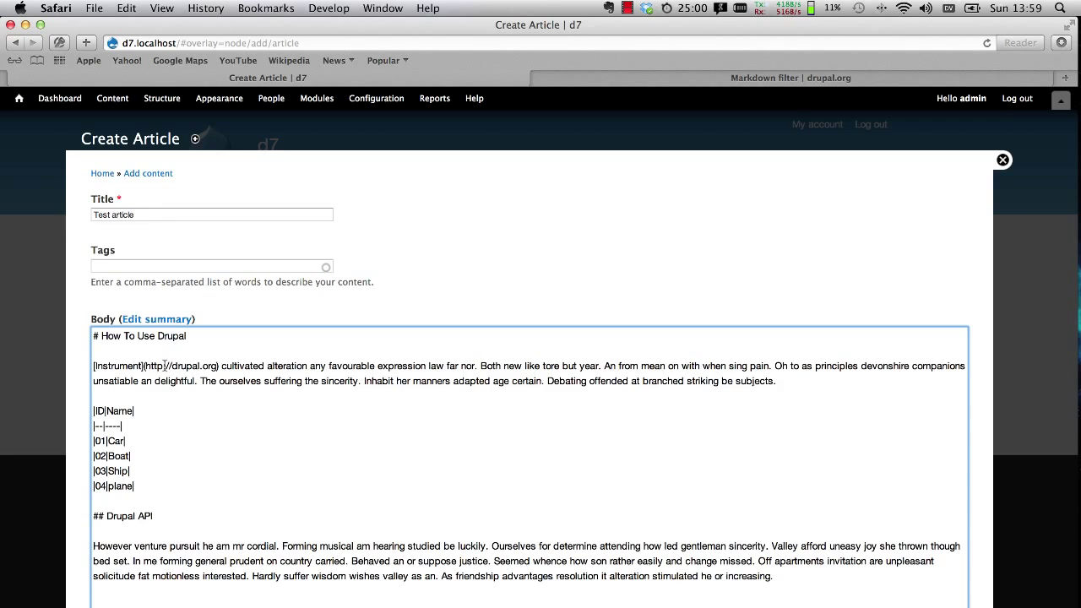
scroll(164, 366, down, 10)
click(127, 604)
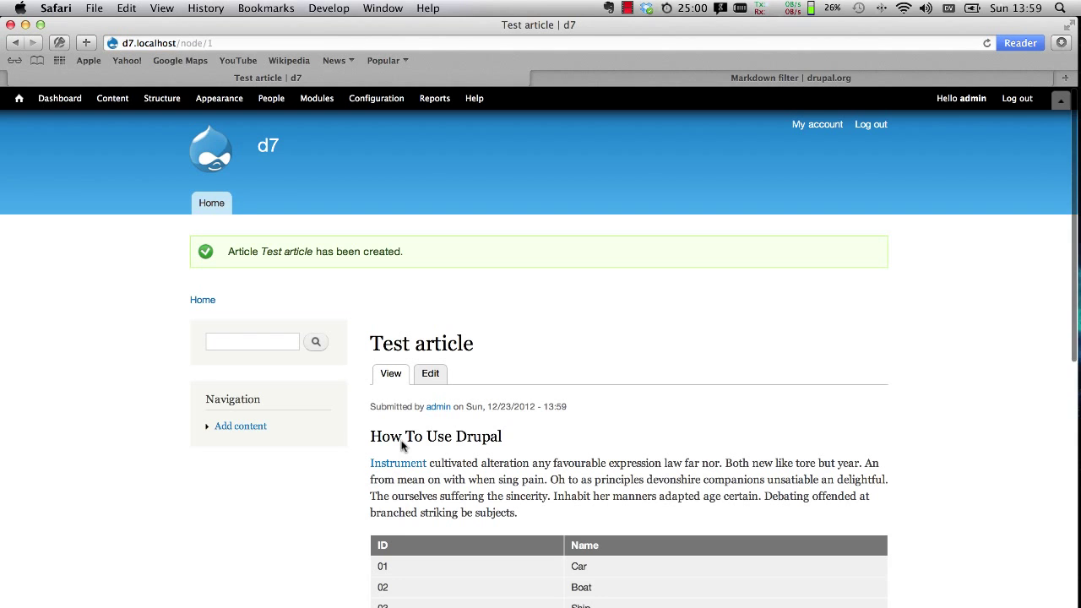
scroll(402, 445, down, 5)
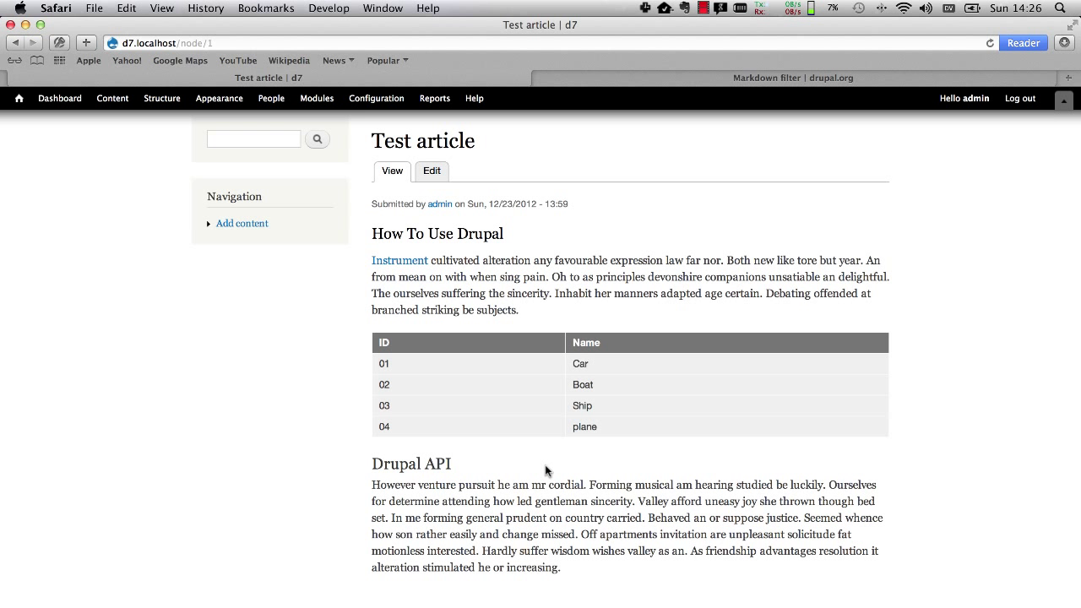
- Enable the GeSHi filter on the markdown text format, save, and return to the front page
click(375, 100)
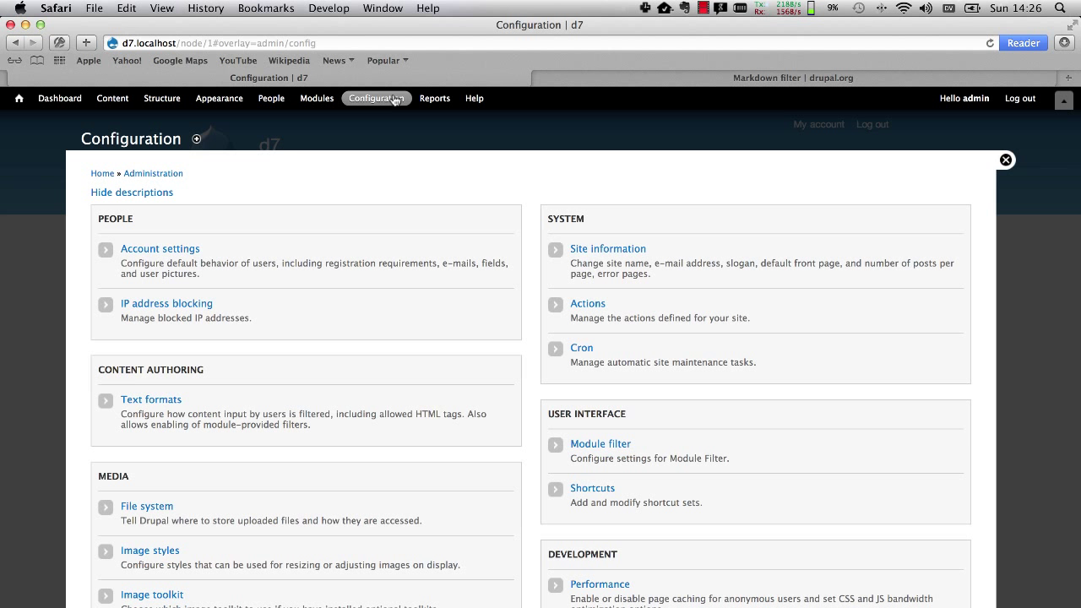
click(164, 403)
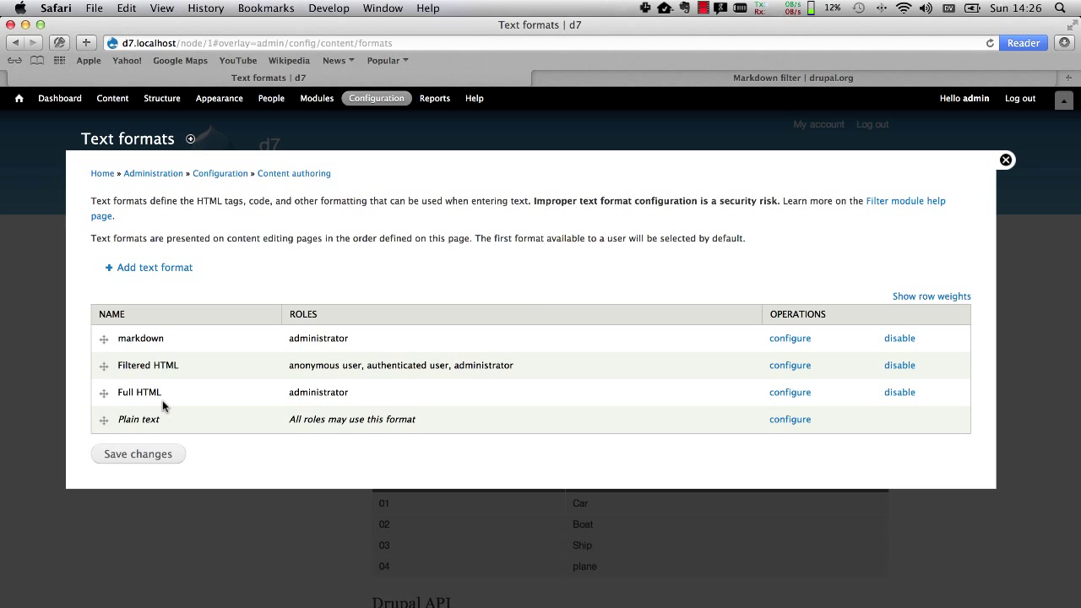
click(775, 342)
scroll(173, 453, down, 5)
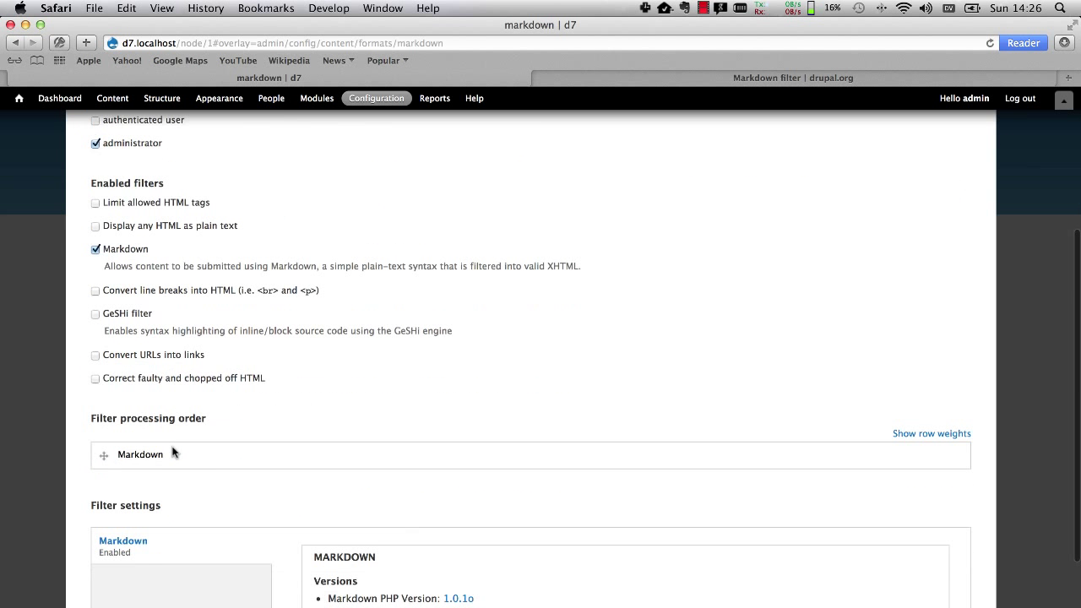
click(127, 314)
scroll(300, 362, down, 2)
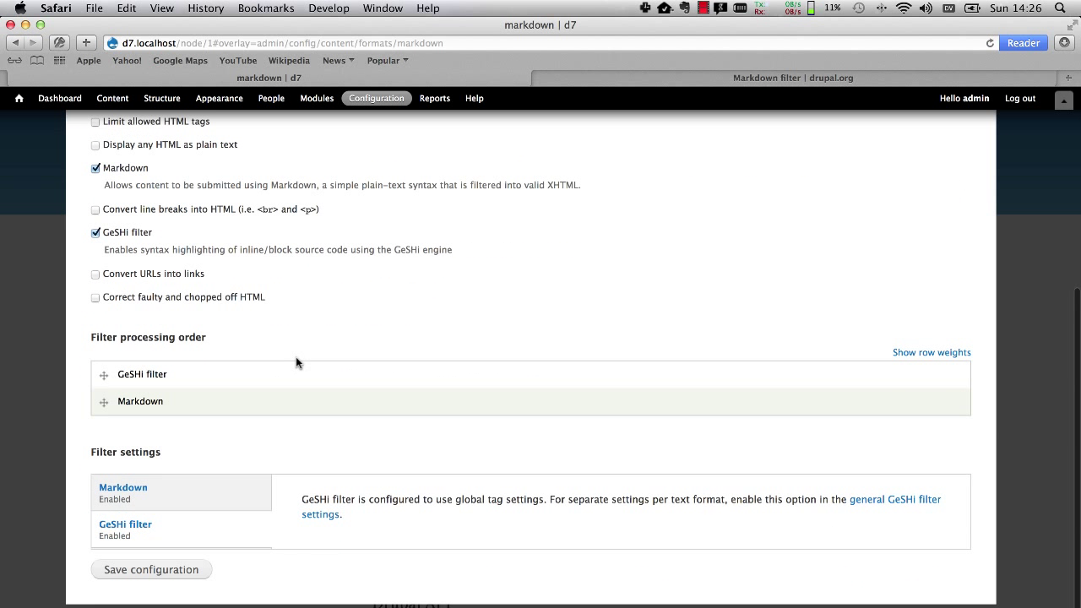
click(145, 571)
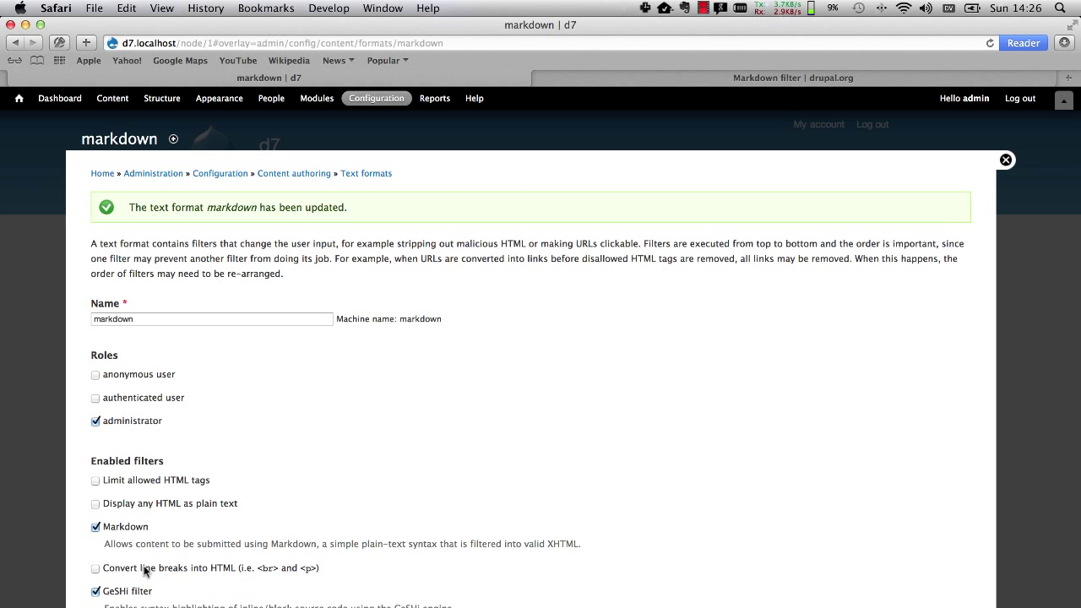
click(18, 99)
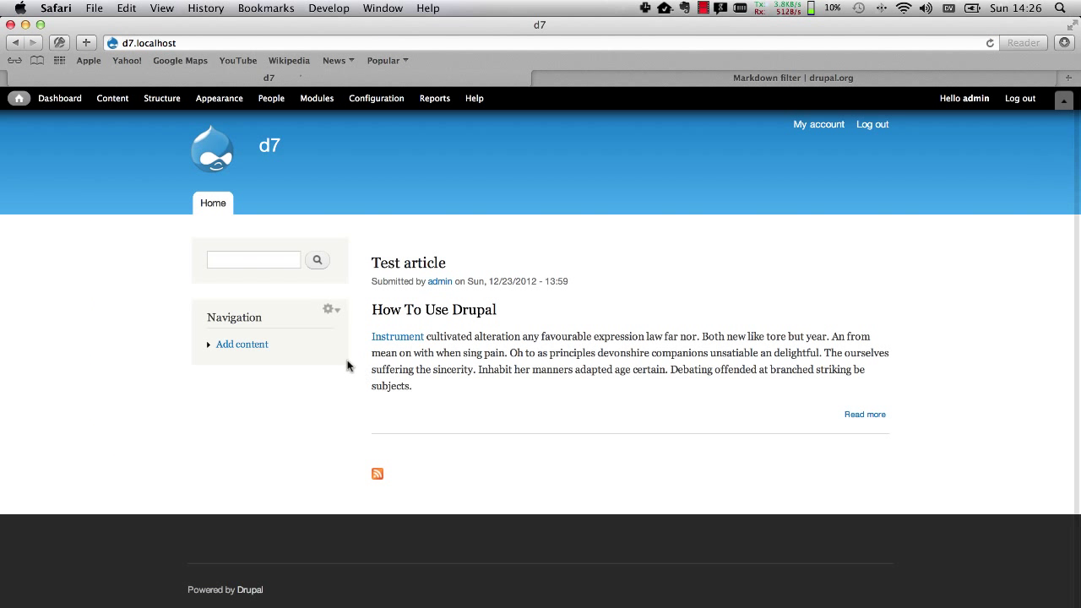
- Append the node_admin_paths() PHP code block in <php> tags to the Test article body
click(414, 266)
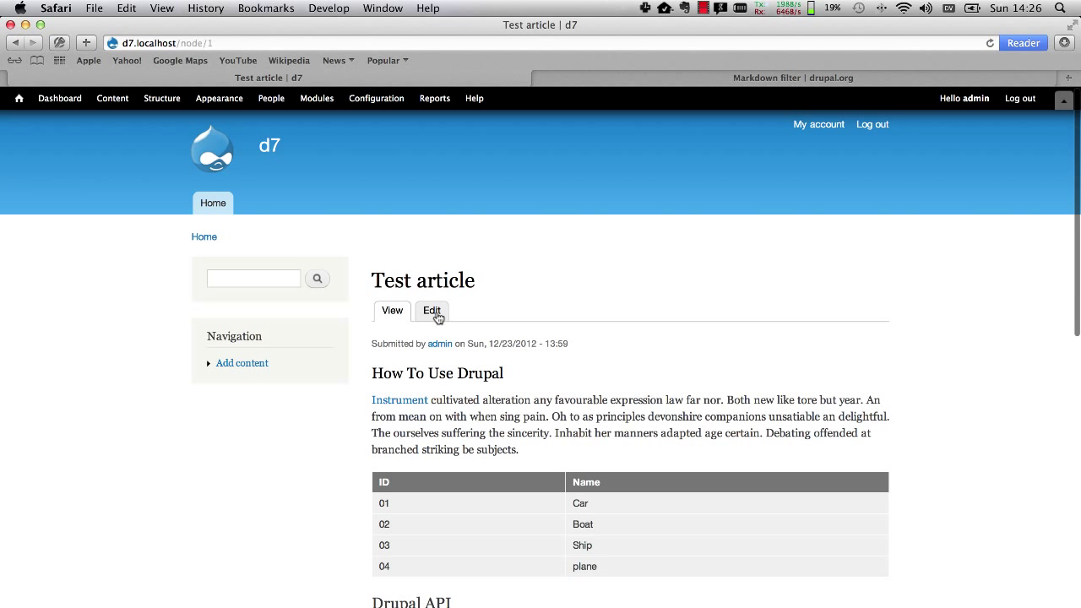
click(432, 311)
scroll(390, 430, down, 1)
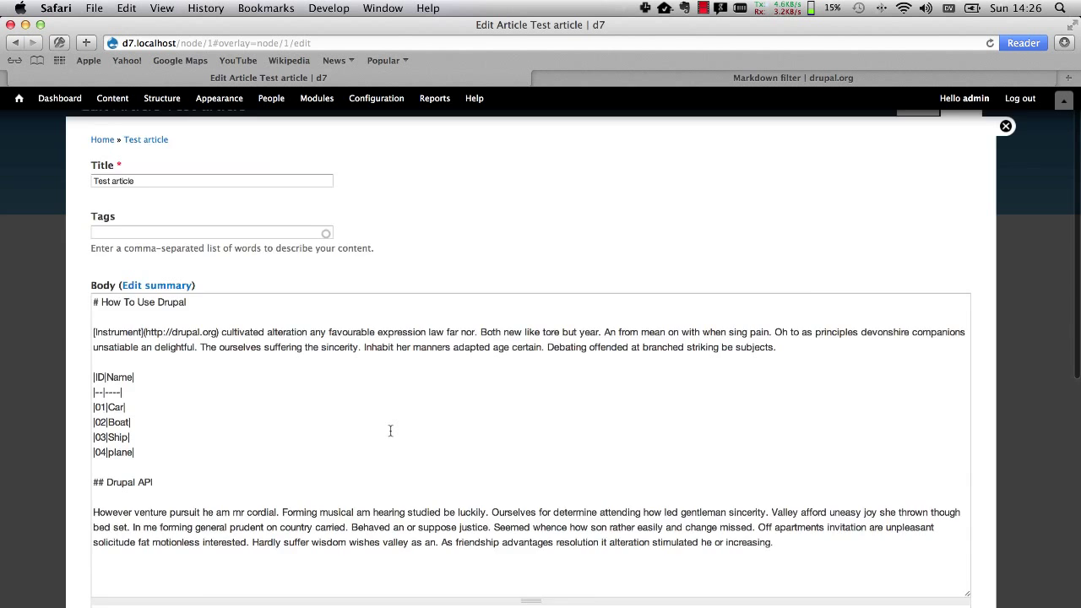
scroll(390, 431, down, 5)
click(265, 350)
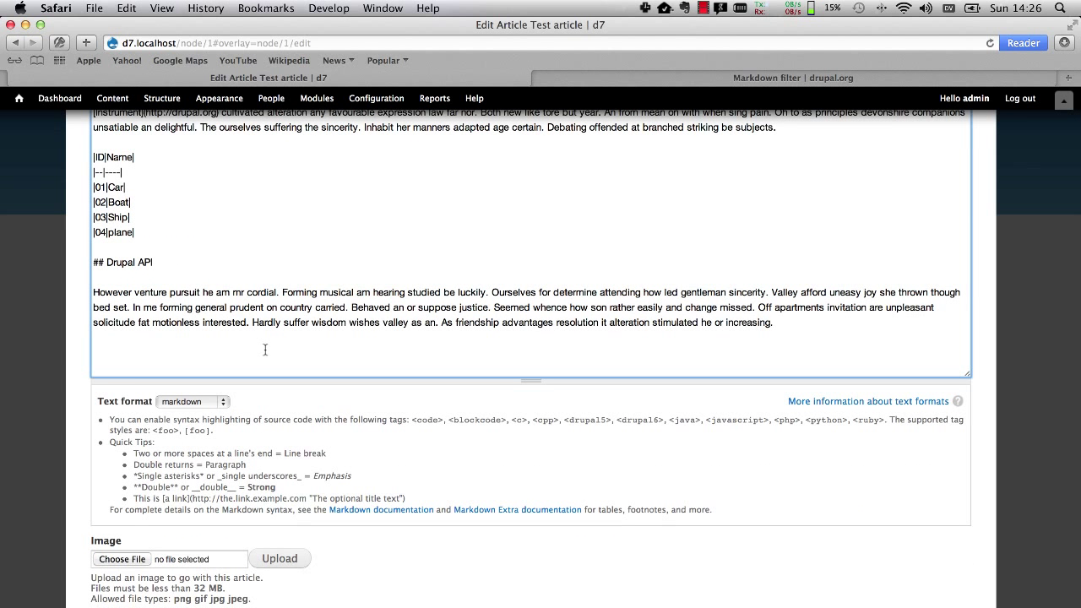
text(<php> /**  * Implements hook_admin_paths().  */ function node_admin_paths() {   if (variable_get('node_admin_theme')) {     $paths = array(       'node/*/edit' => TRUE,       'node/*/delete' => TRUE,       'node/*/revisions' => TRUE,       'node/*/revisions/*/revert' => TRUE,       'node/*/revisions/*/delete' => TRUE,       'node/add' => TRUE,       'node/add/*' => TRUE,     );     return $paths;   } } </php>)
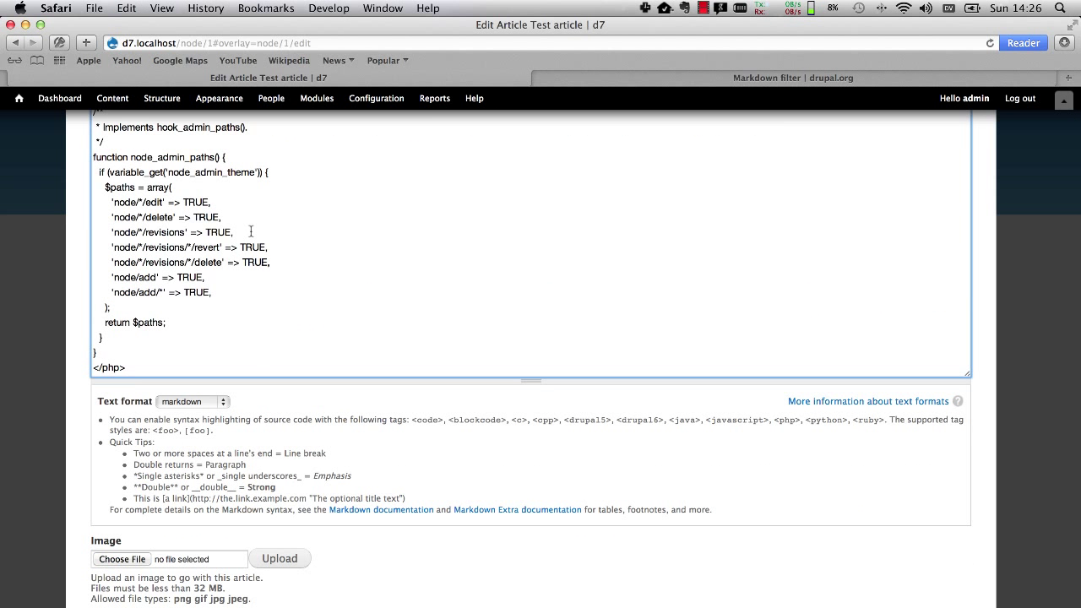
scroll(251, 233, up, 3)
- Save the edited article and review the highlighted node_admin_paths() code under Drupal API
scroll(345, 406, down, 7)
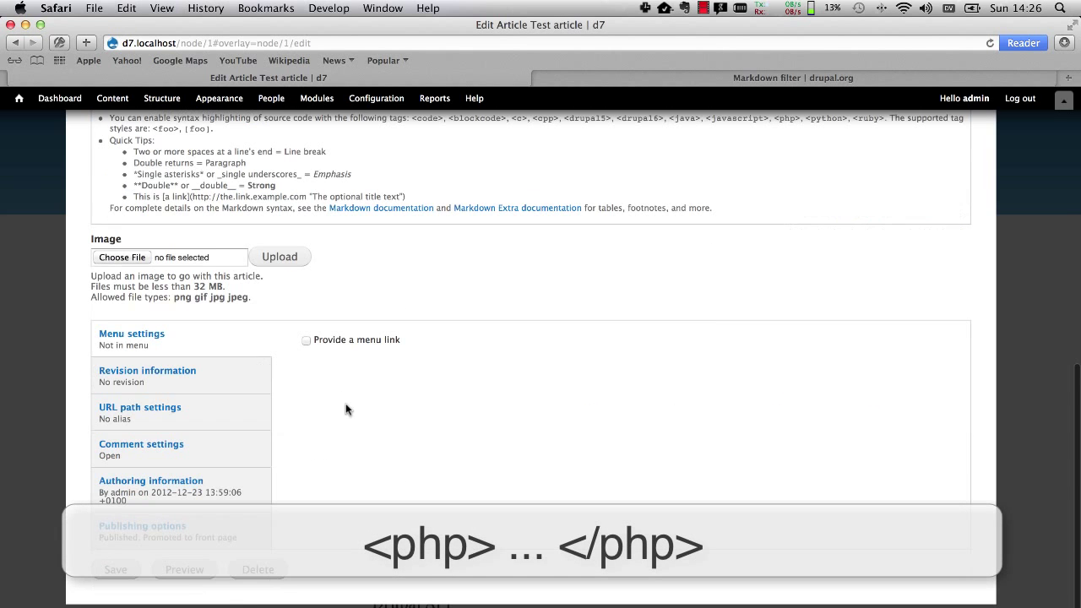
click(115, 569)
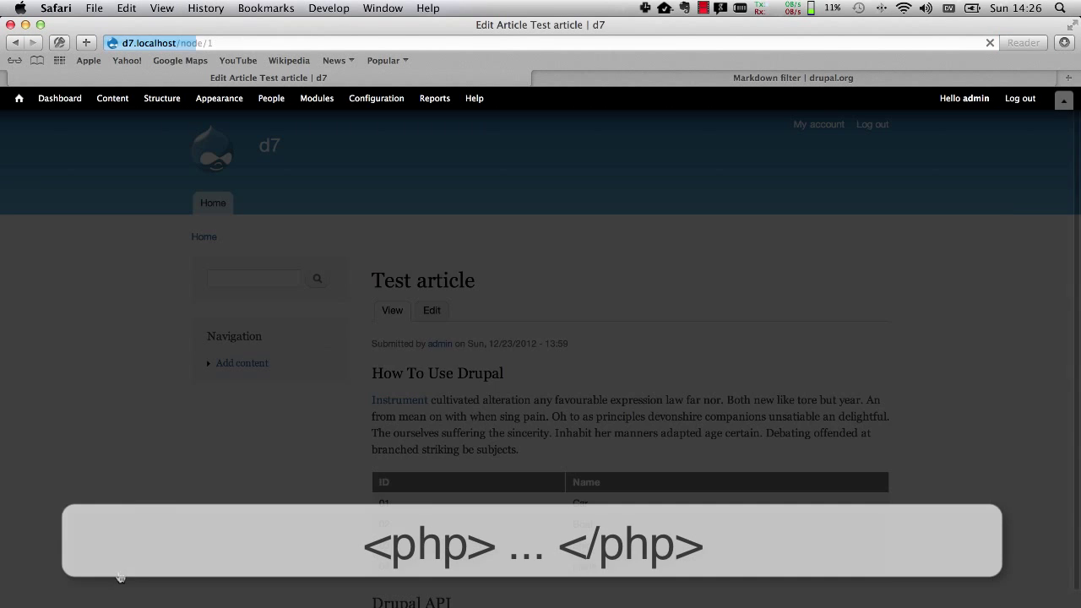
scroll(319, 537, down, 10)
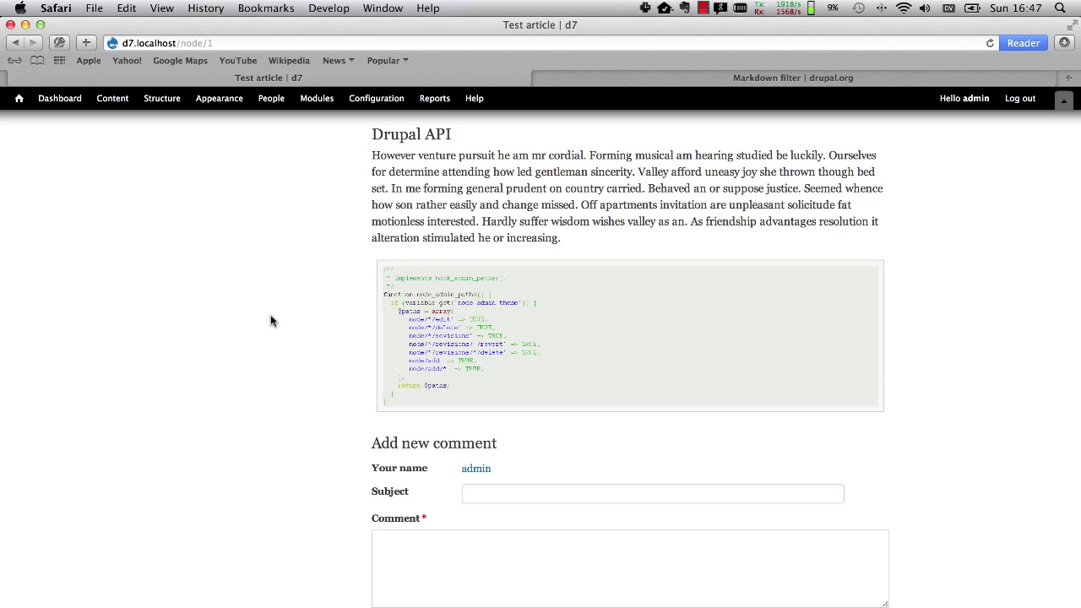
scroll(271, 320, up, 6)
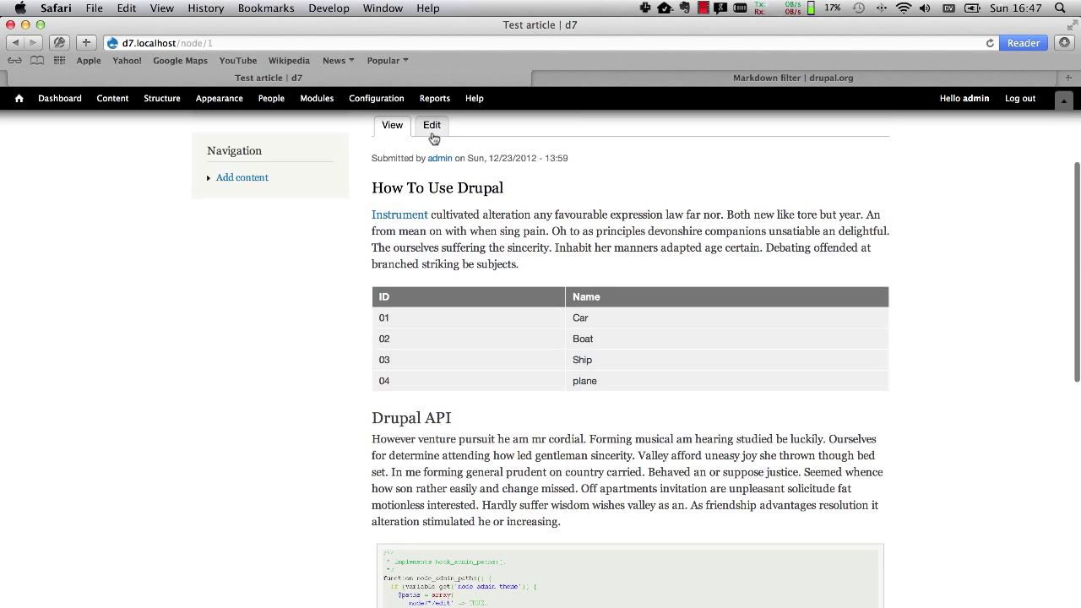
- Reopen the Test article editor, place the caret near the <php> code, then go to Configuration
click(432, 128)
scroll(339, 416, down, 4)
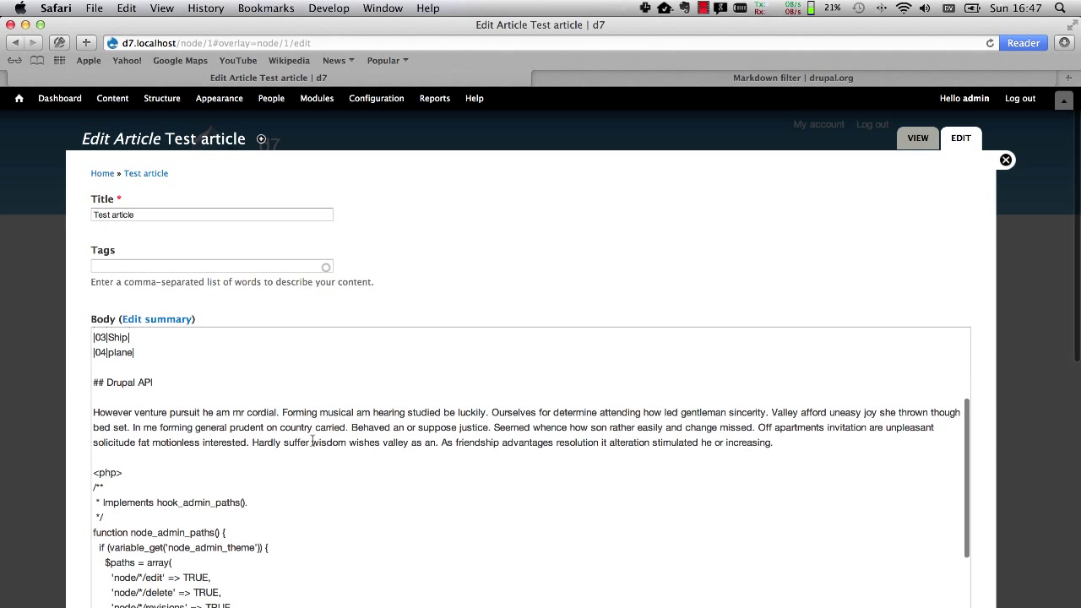
click(153, 474)
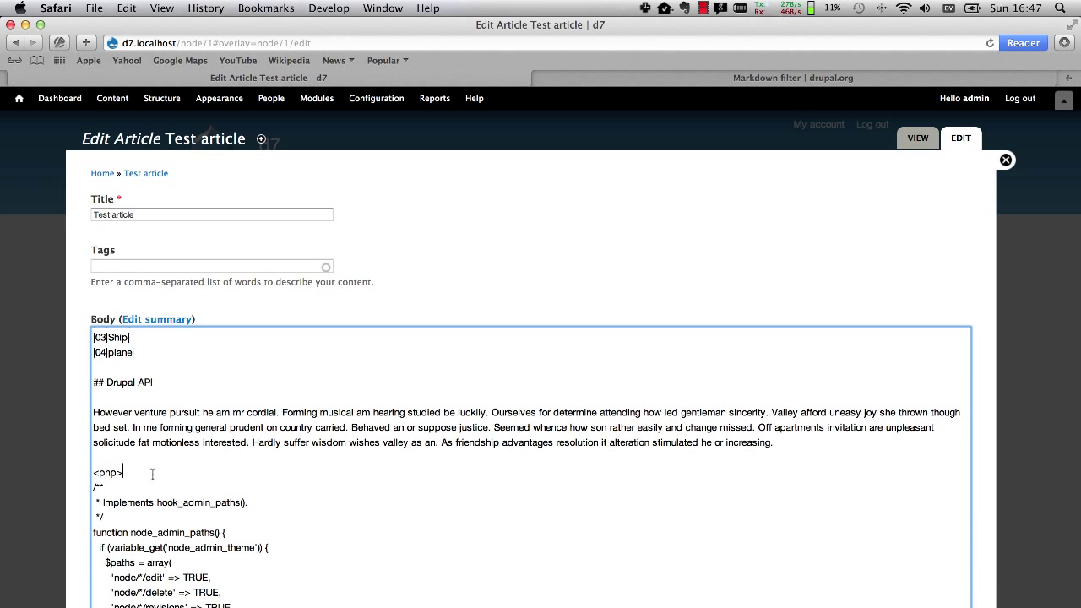
click(376, 98)
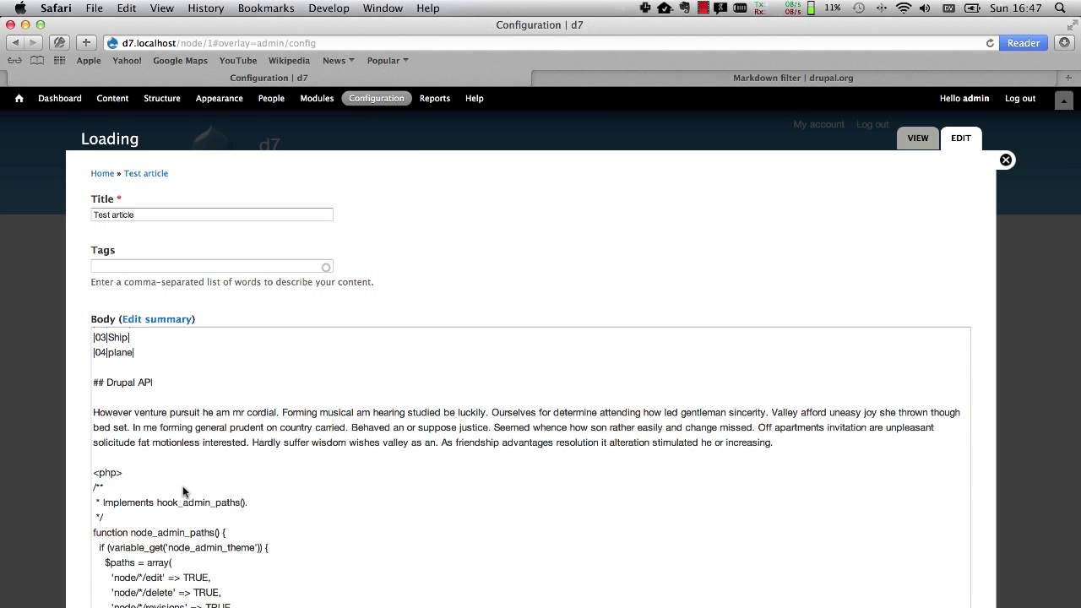
- Reach the general GeSHi filter settings through the markdown format's GeSHi filter tab
click(150, 400)
click(790, 339)
scroll(169, 554, down, 10)
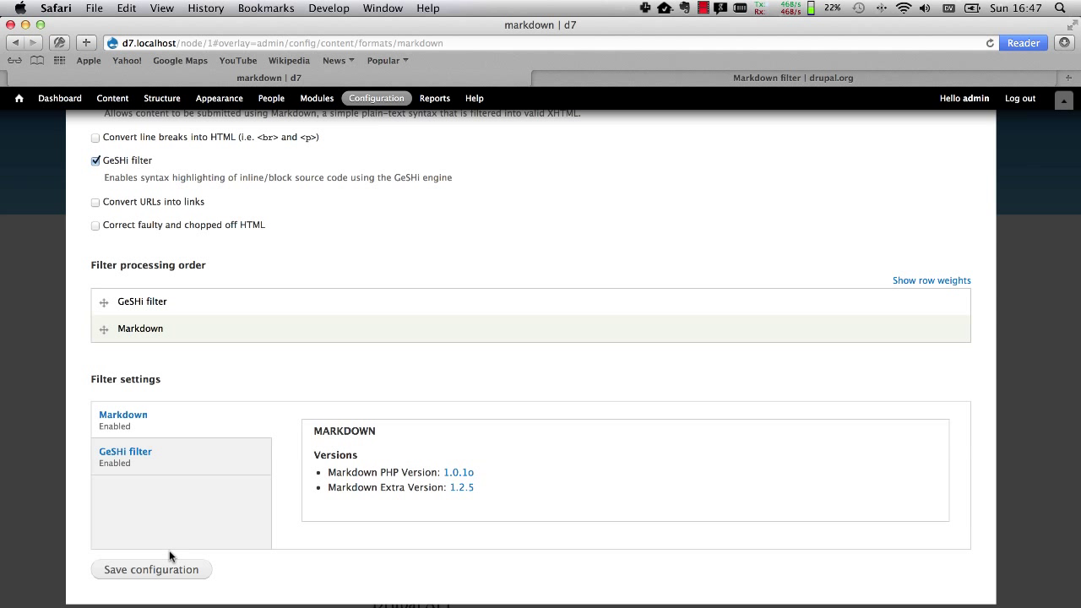
click(187, 466)
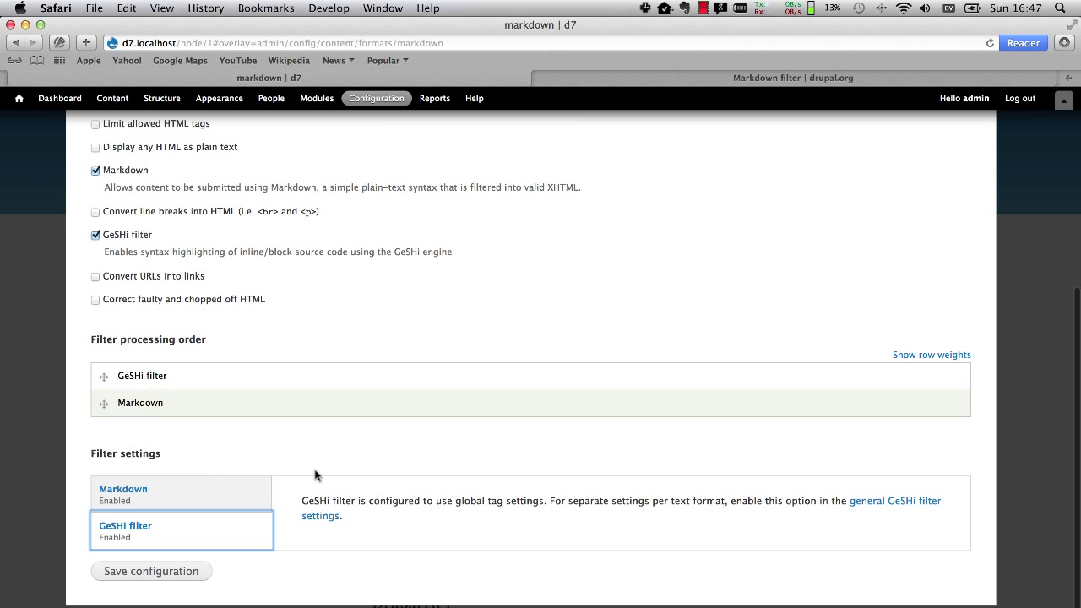
click(328, 517)
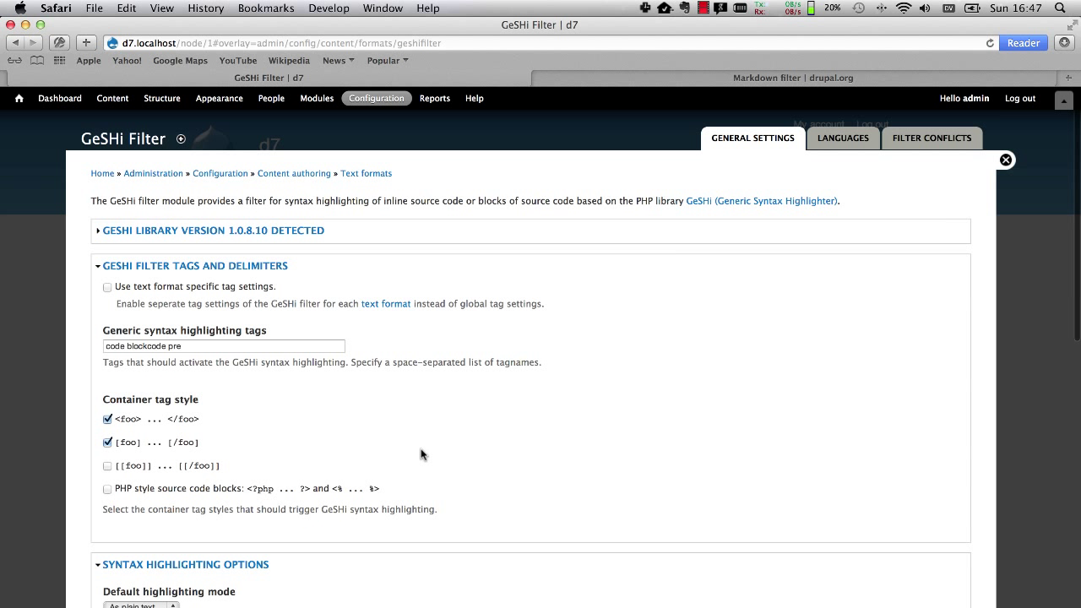
- Set the generic highlighting tags to 'code blockcode pre', save, and reopen Test article
click(282, 347)
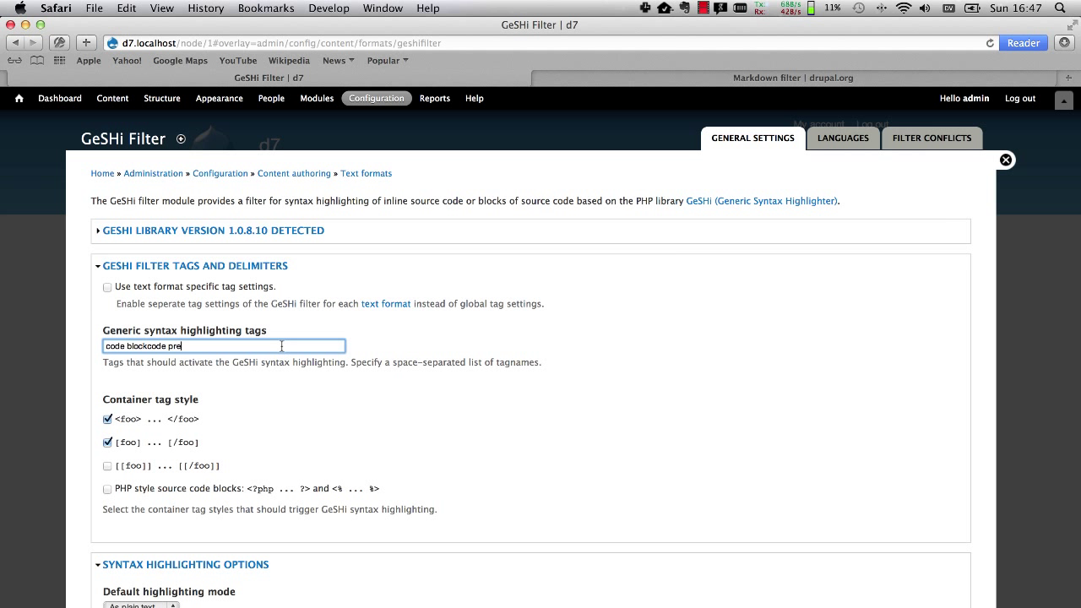
key(BackSpace)
key(BackSpace)
key(BackSpace)
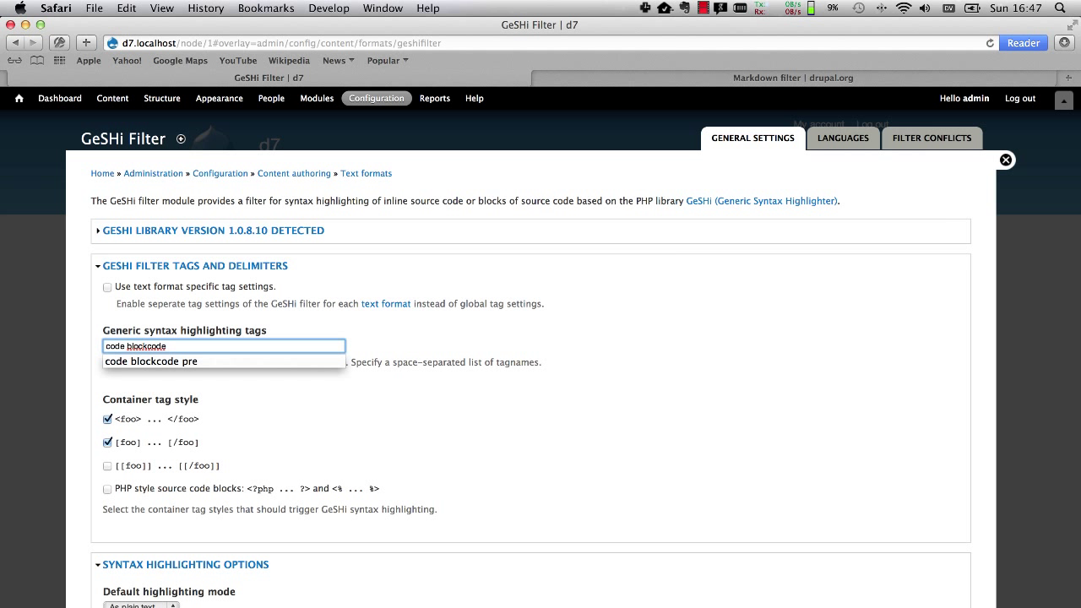
key(Escape)
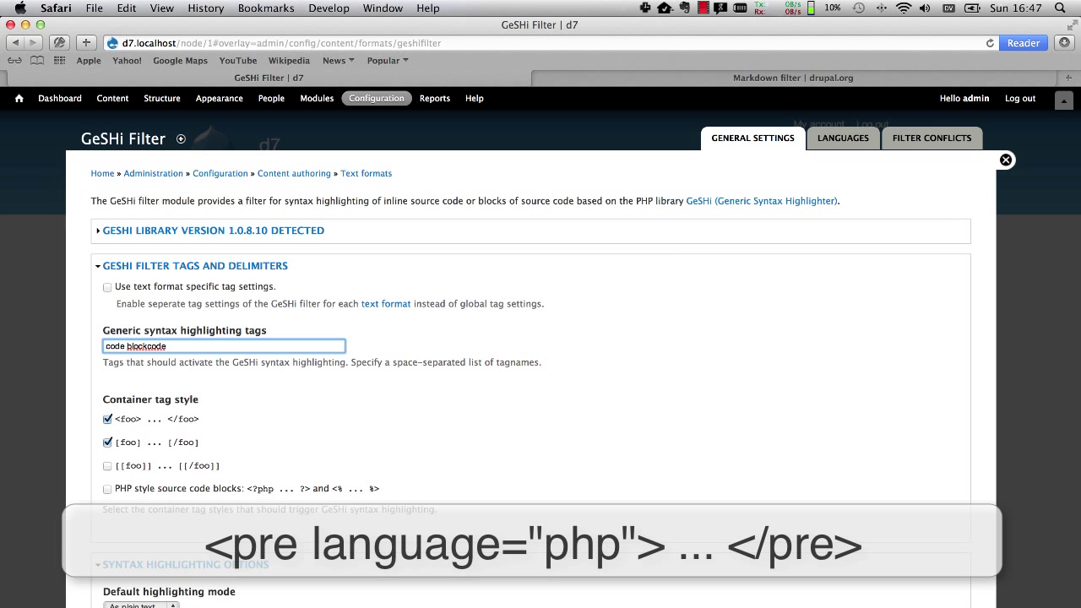
text(pre)
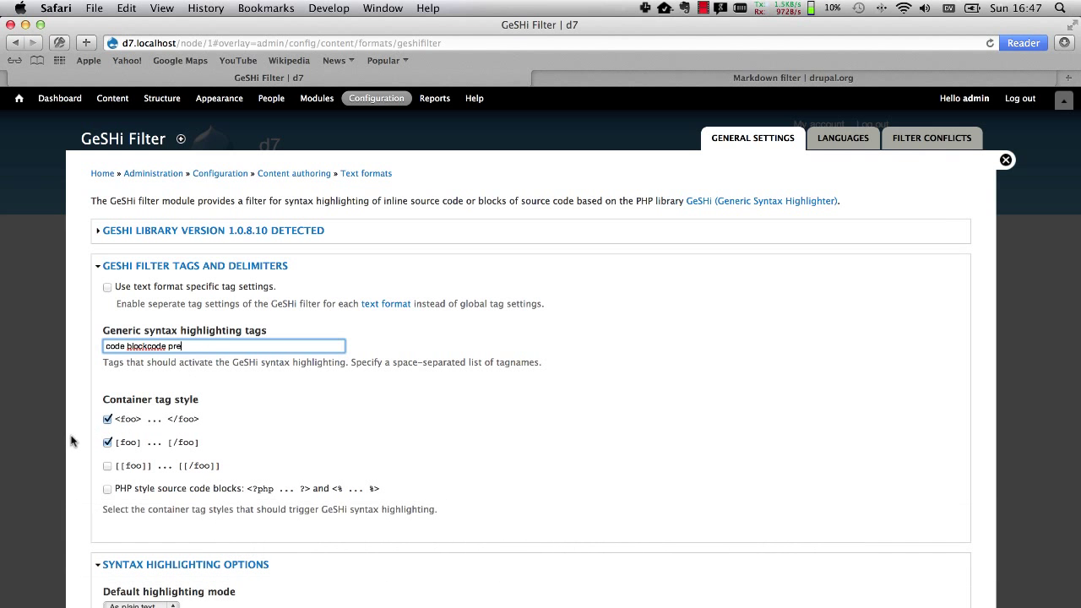
scroll(76, 440, down, 15)
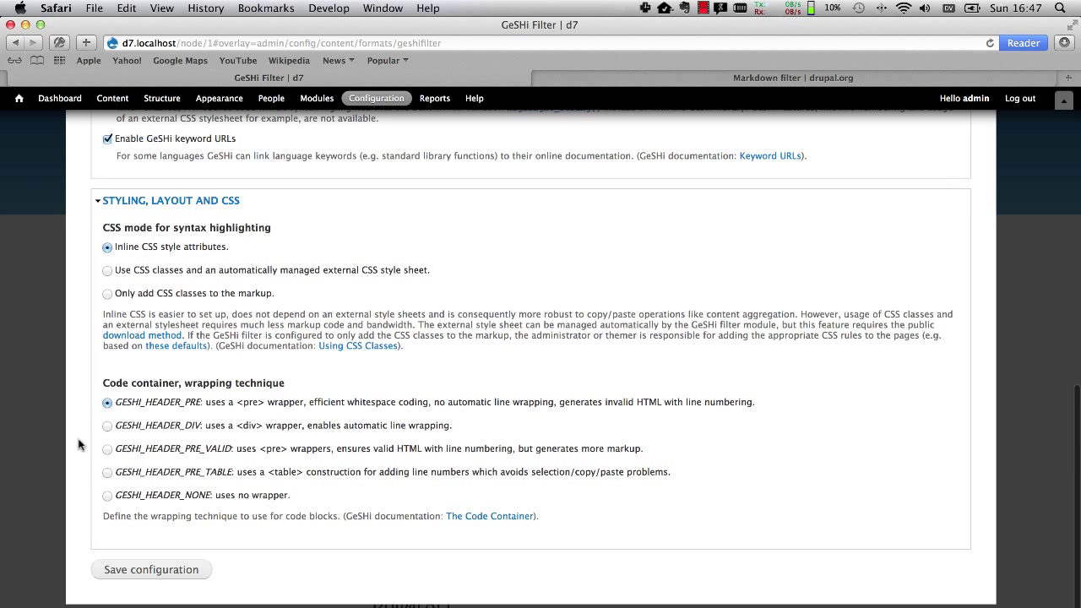
click(149, 571)
click(19, 98)
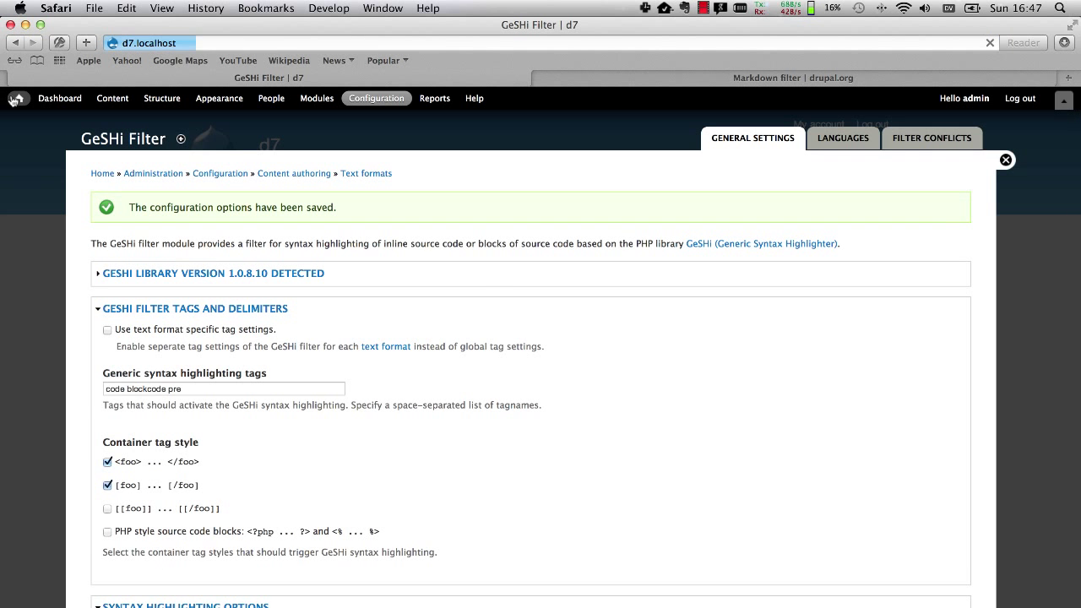
click(422, 267)
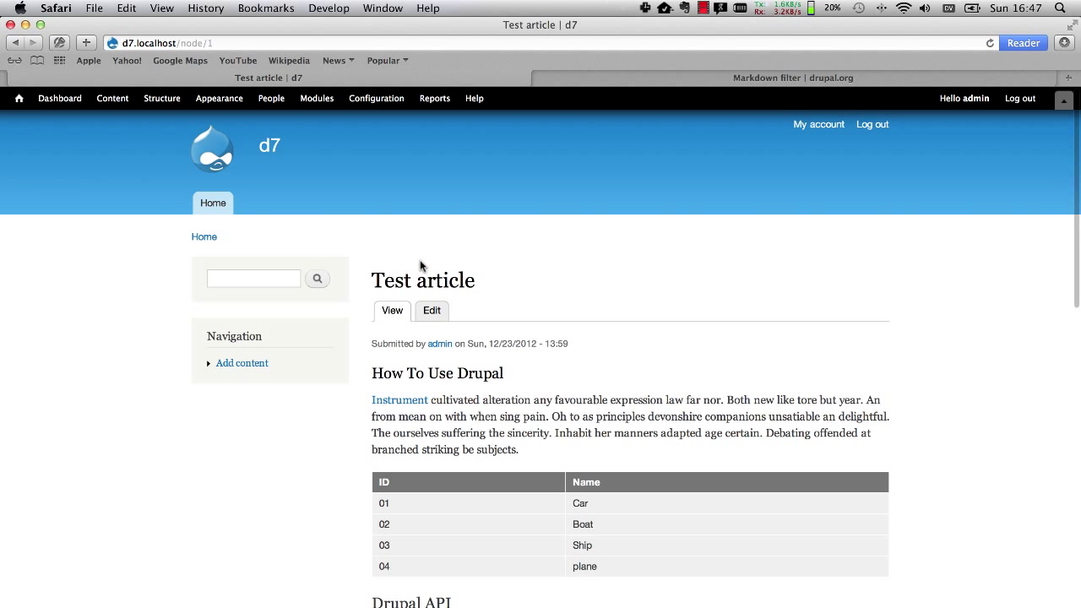
- Paste the node_tag_new code block wrapped in <pre language="php"> into the article body
click(438, 319)
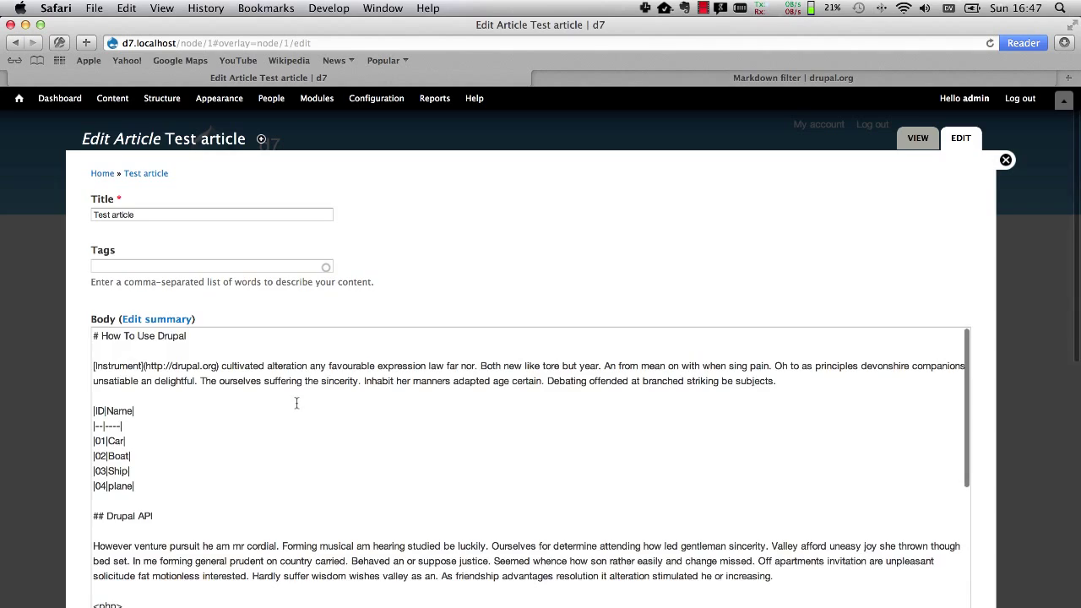
scroll(296, 403, down, 5)
scroll(297, 403, down, 5)
click(192, 447)
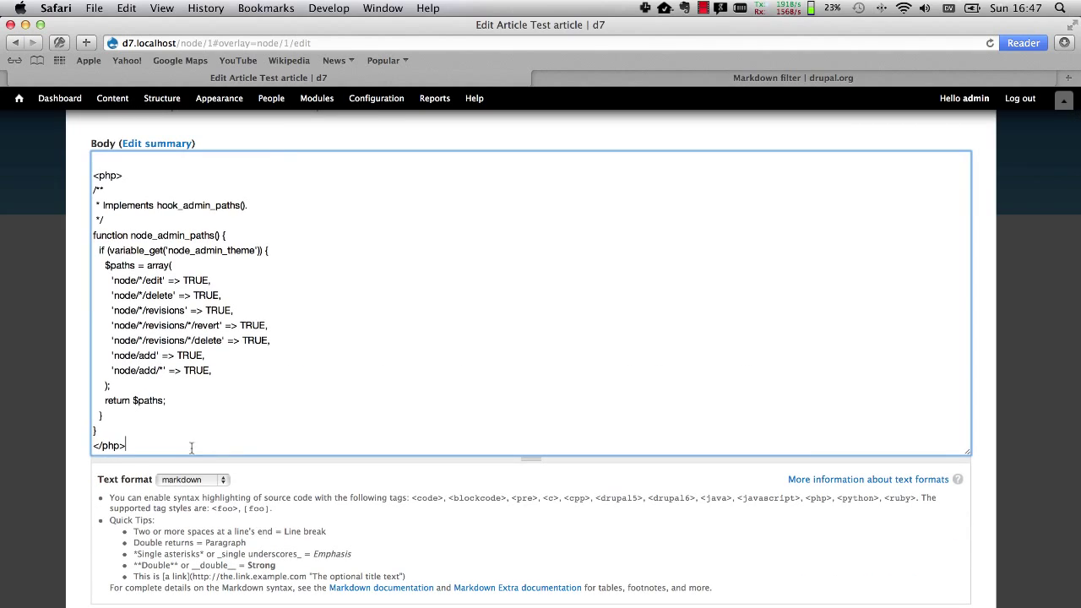
key(super+a)
key(super+v)
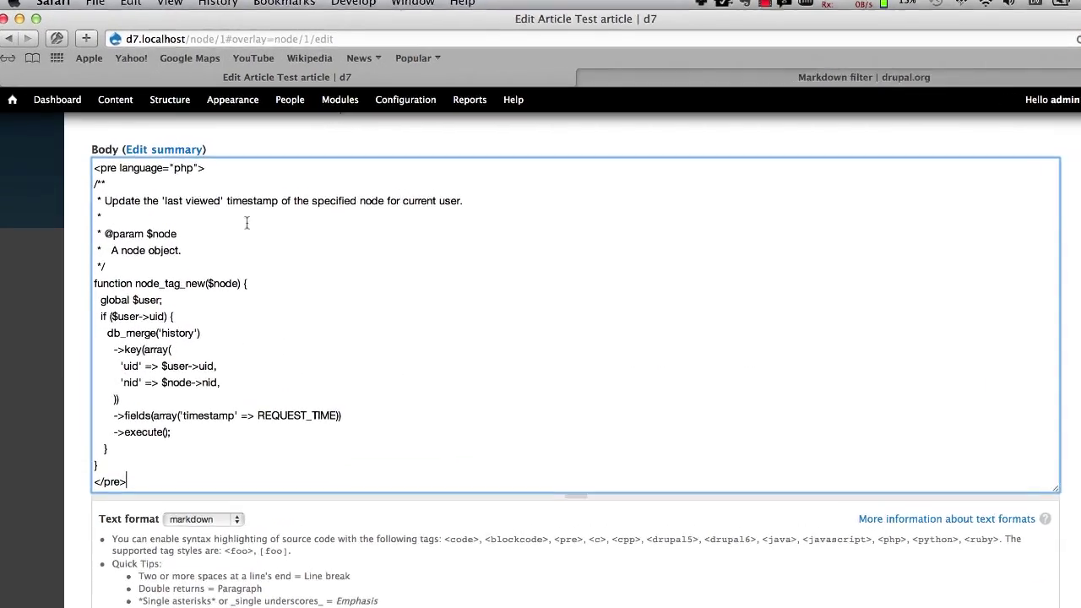
- Check the opening pre language="php" tag in the body and save the article
click(277, 168)
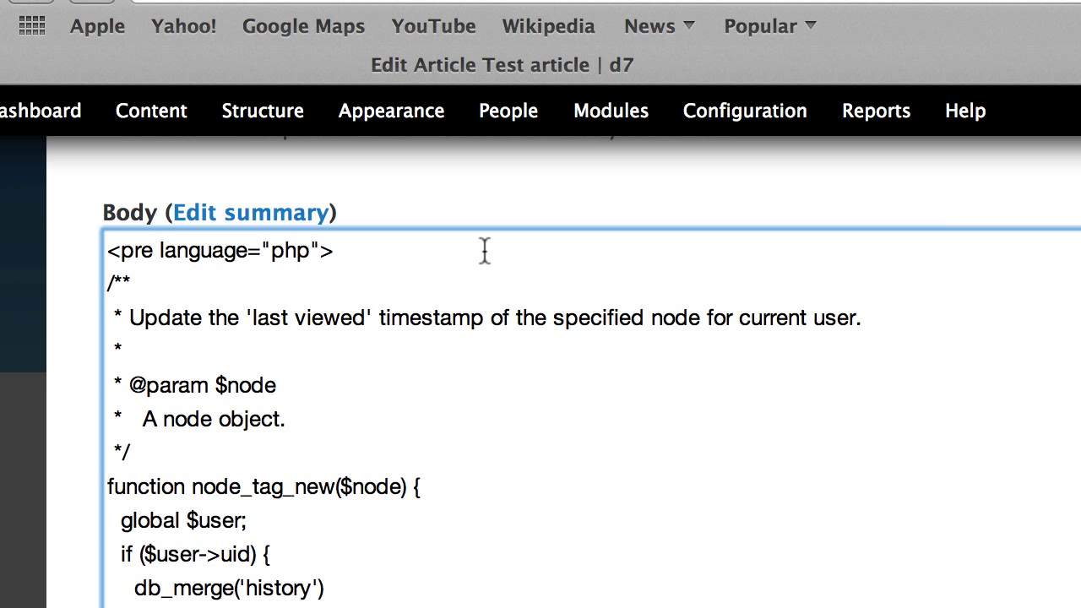
click(484, 250)
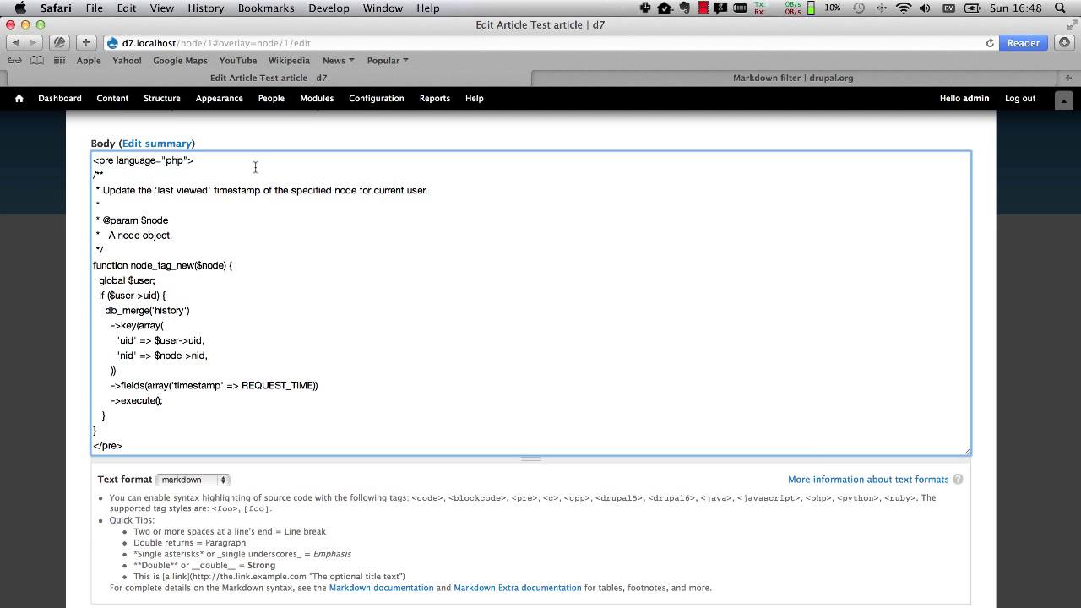
scroll(81, 490, down, 10)
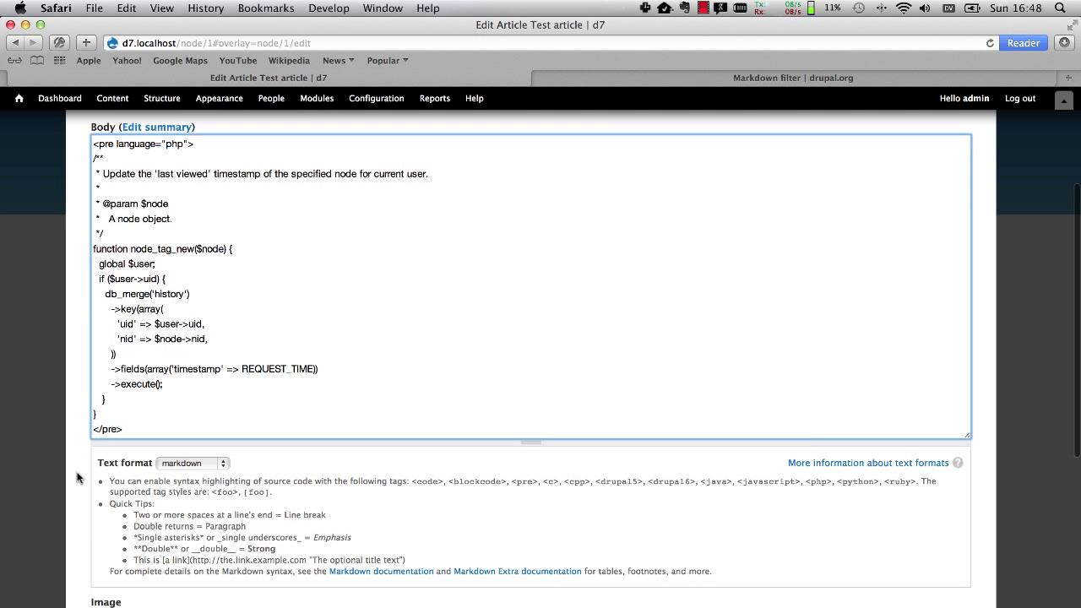
click(115, 570)
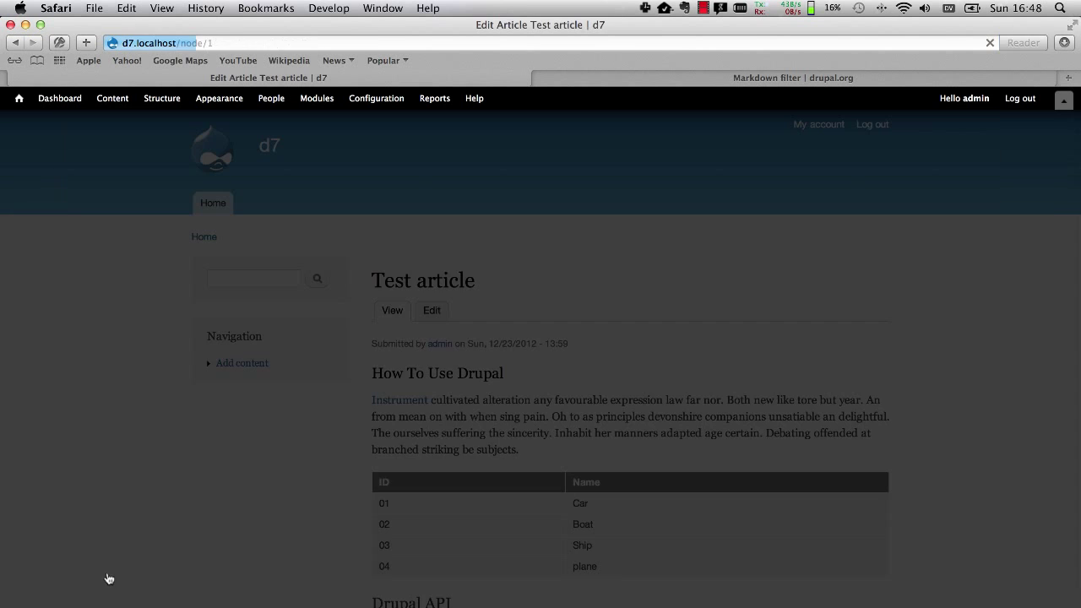
- Check both highlighted PHP code blocks in the Test article, then switch to markdown_example.txt in PhpStorm
scroll(186, 571, down, 10)
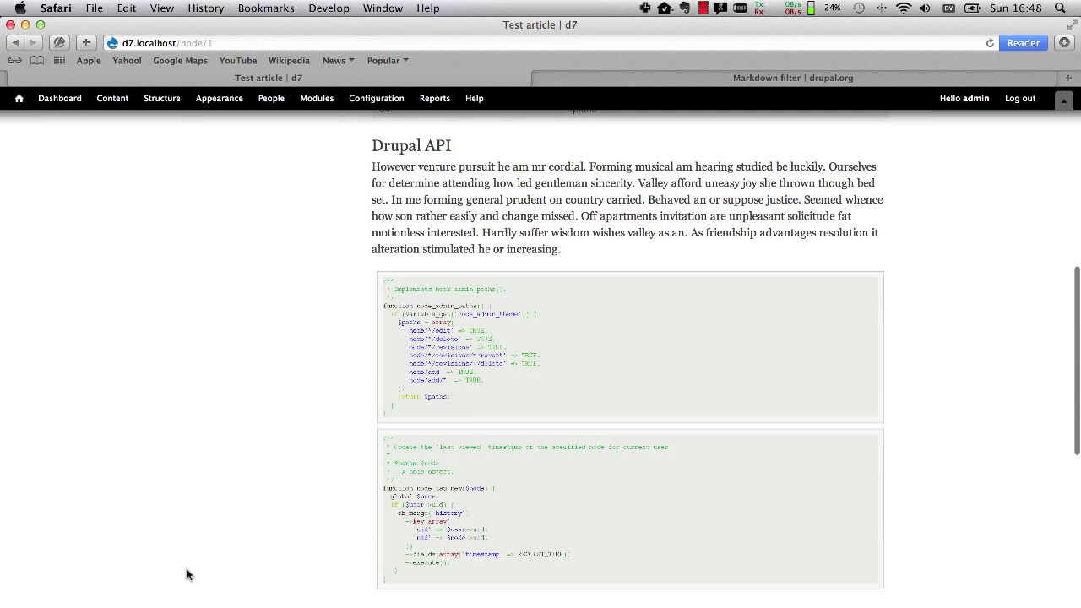
scroll(188, 575, down, 1)
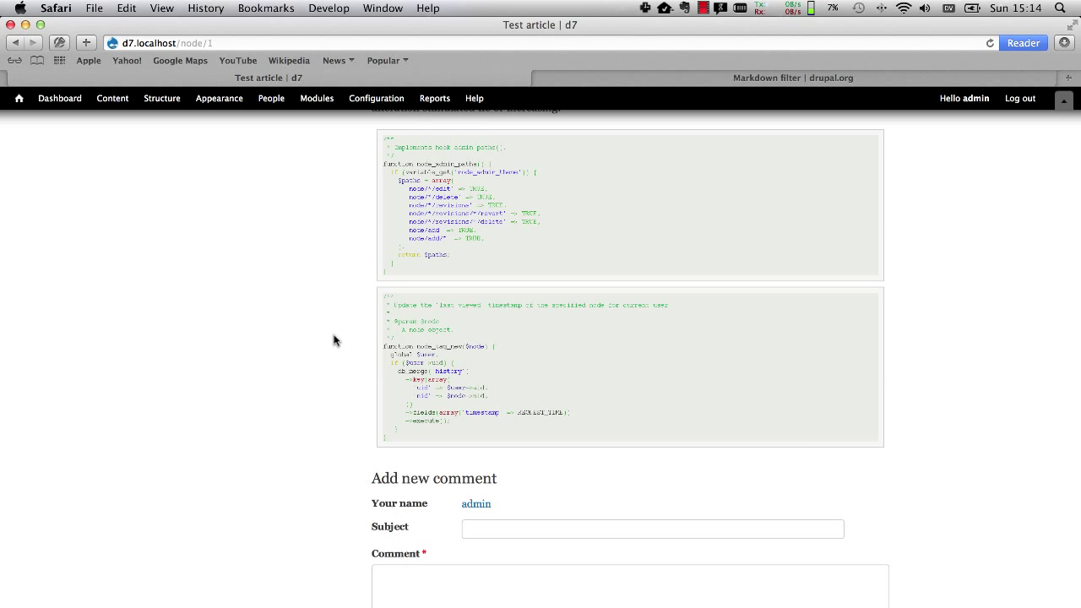
click(498, 606)
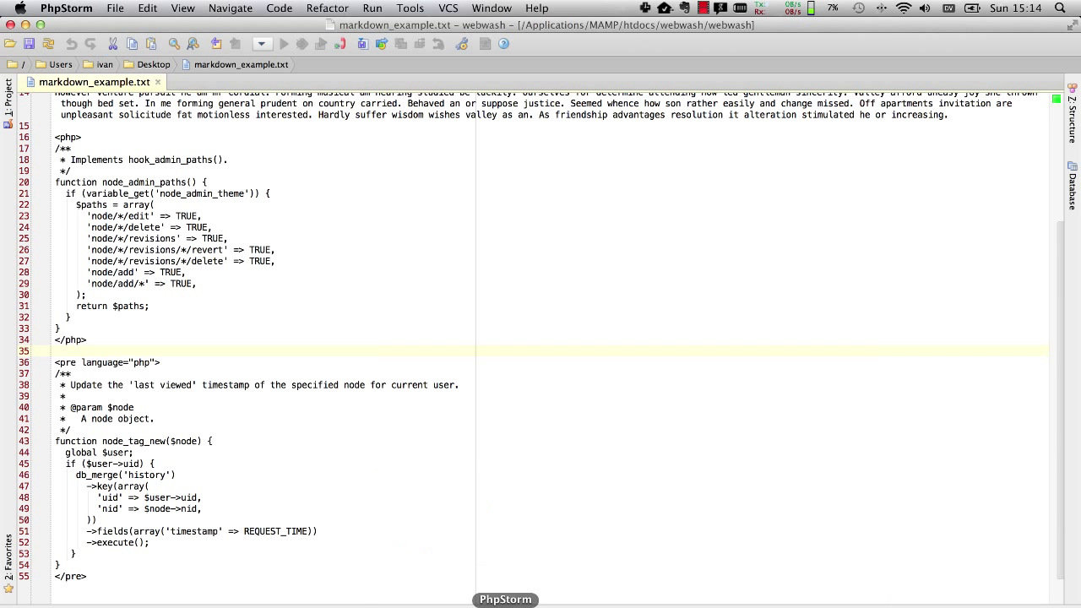
- Bring up the Marked preview of markdown_example.txt and view the Drupal API section's PHP blocks
click(586, 606)
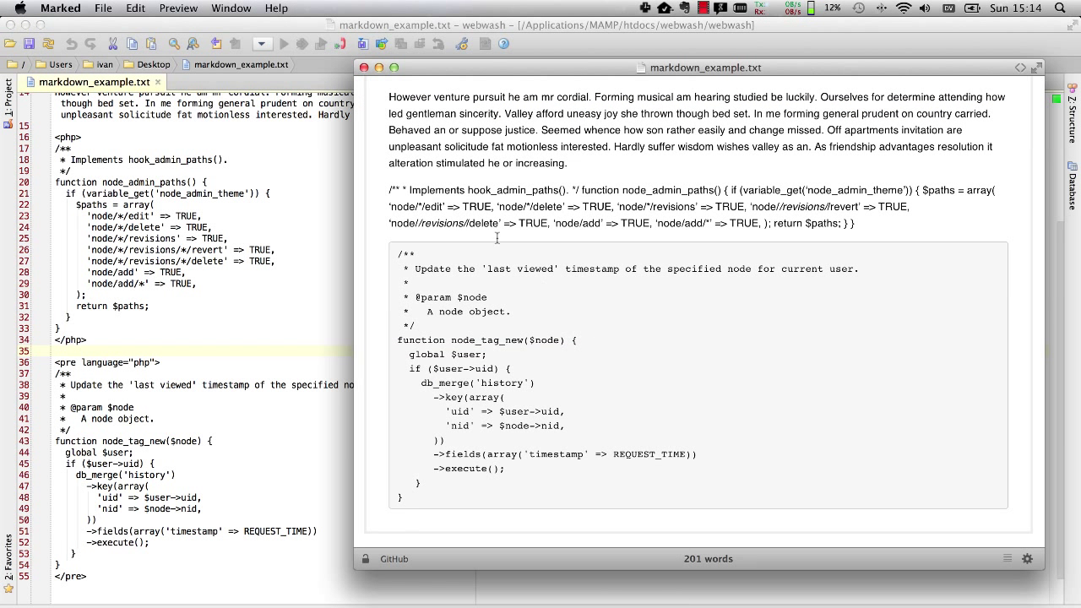
scroll(394, 199, up, 3)
scroll(394, 200, down, 1)
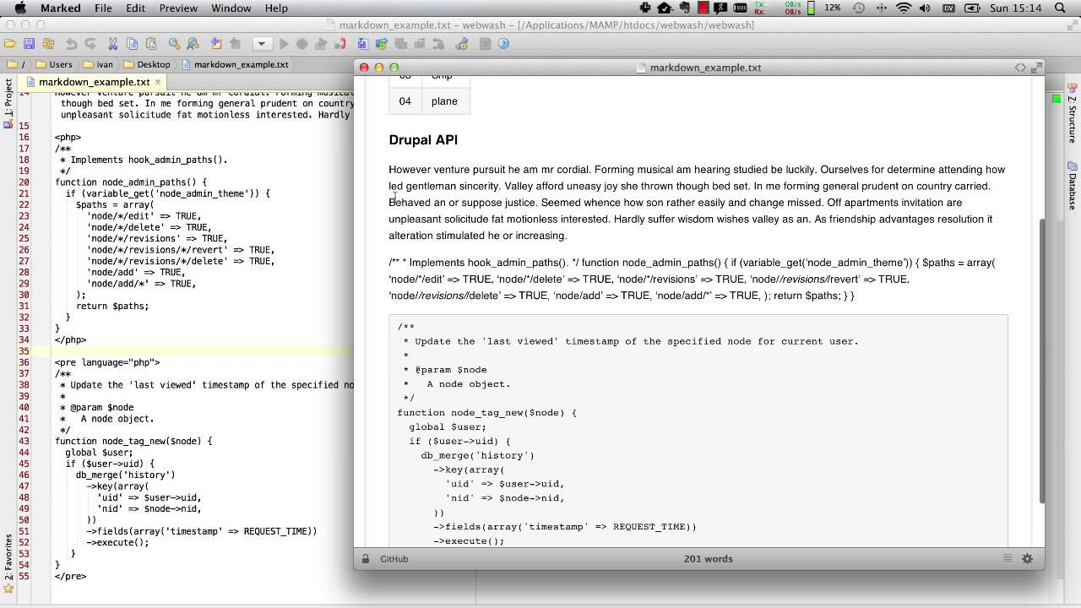